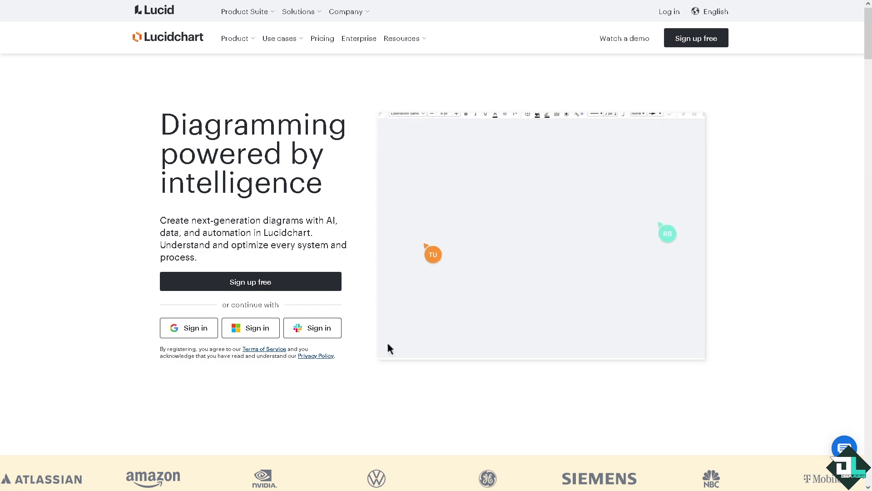
# Step: Start a free Lucidchart sign-up and review the bundled plan prices on the pricing page
pyautogui.click(248, 285)
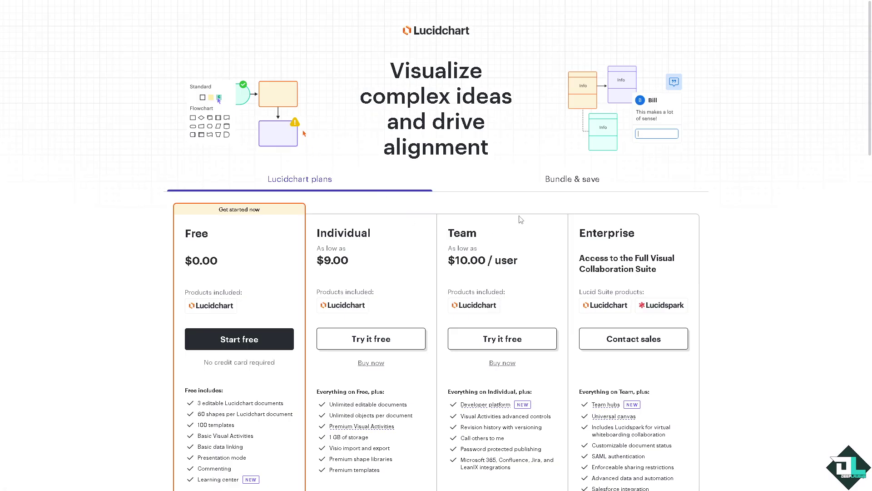
pyautogui.click(582, 182)
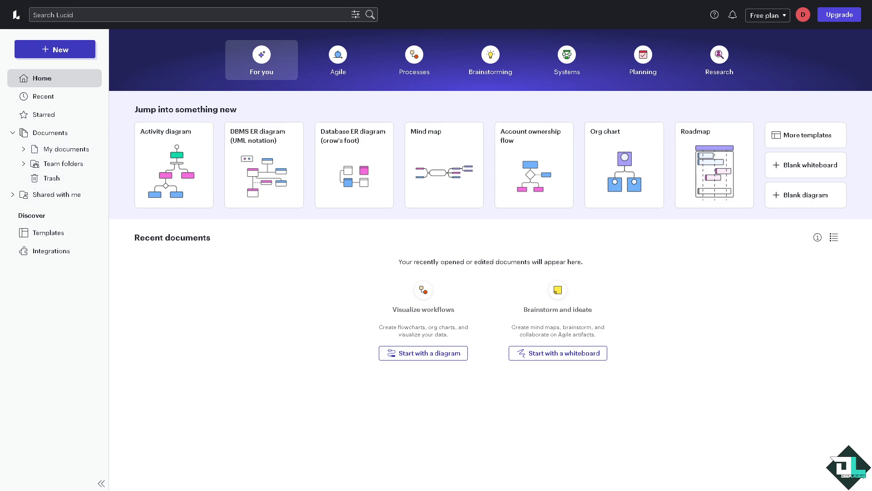
# Step: Open Create from template, show All templates, and search for 'floor'
pyautogui.click(70, 54)
pyautogui.moveTo(75, 72)
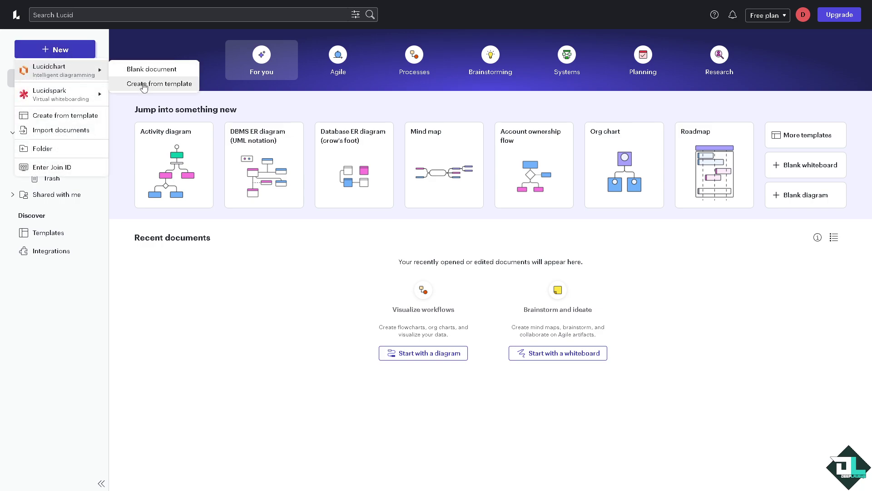
pyautogui.click(144, 85)
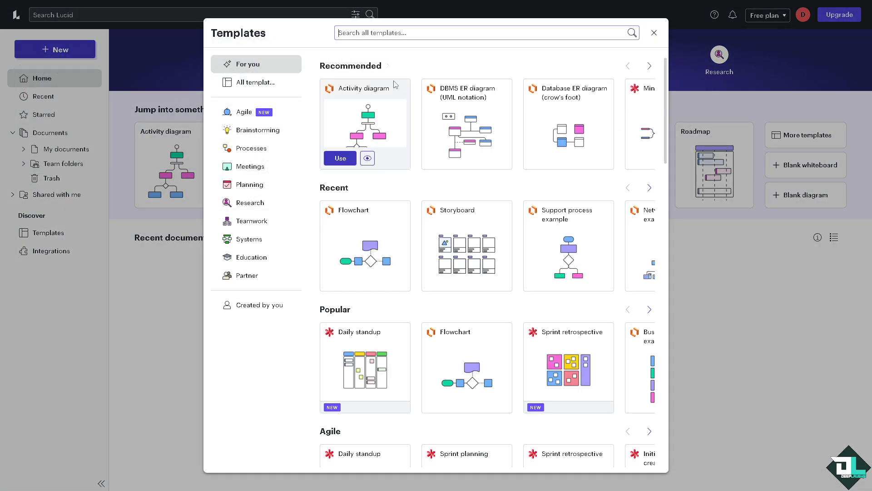
pyautogui.click(282, 83)
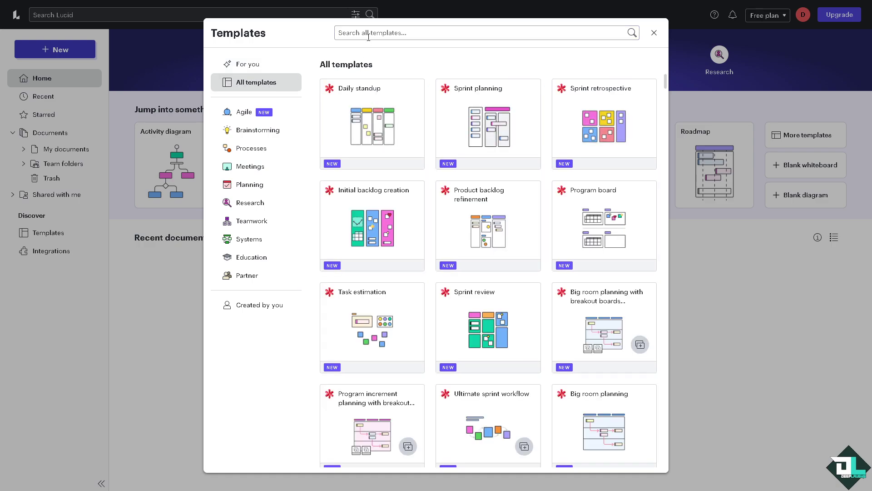
pyautogui.click(368, 37)
pyautogui.write('floor')
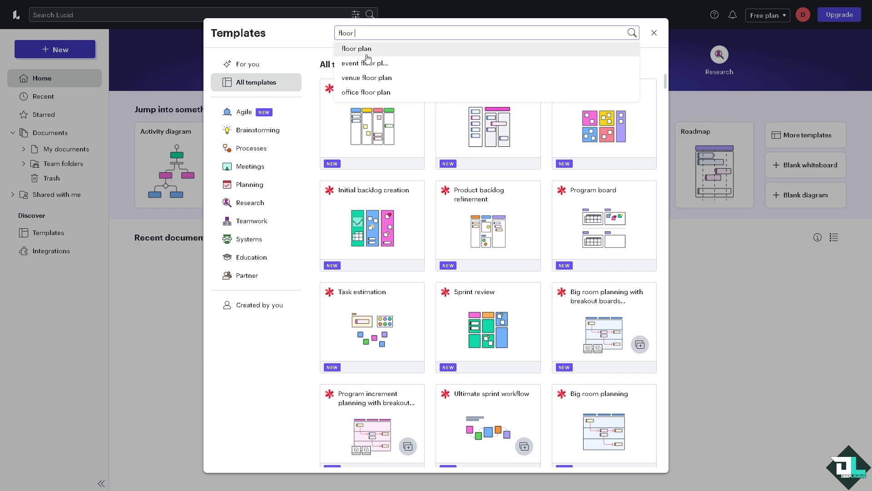
# Step: Search for floor plan templates, preview the premium House floor plan, then return to results
pyautogui.click(358, 49)
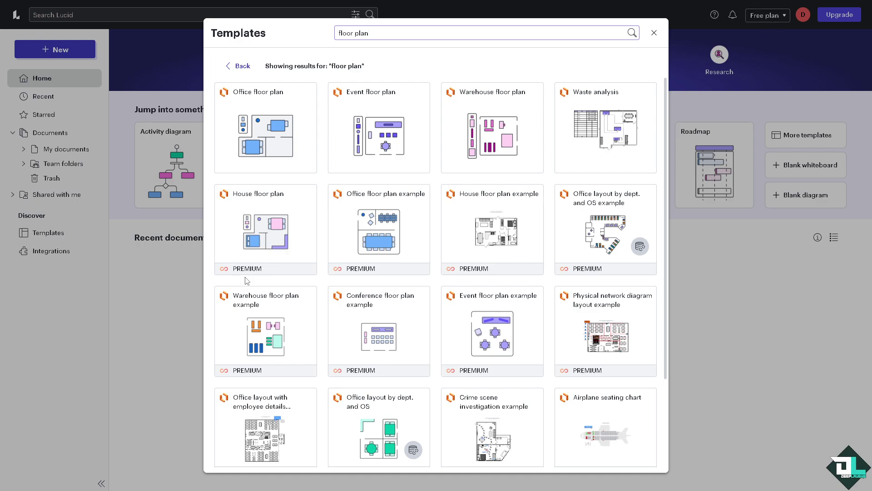
pyautogui.moveTo(280, 324)
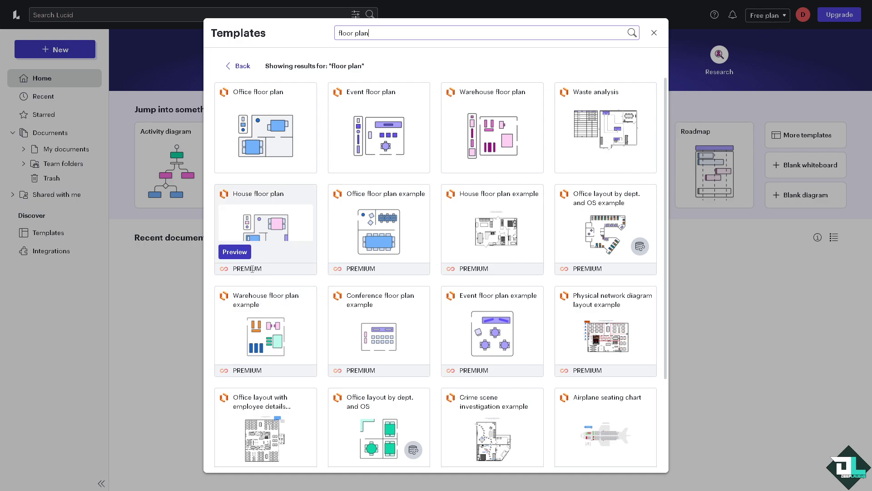
pyautogui.click(235, 252)
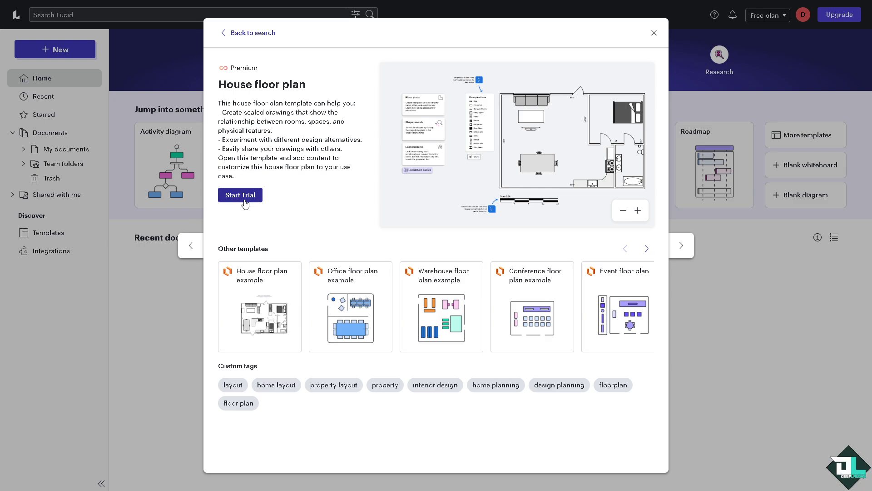
pyautogui.click(223, 33)
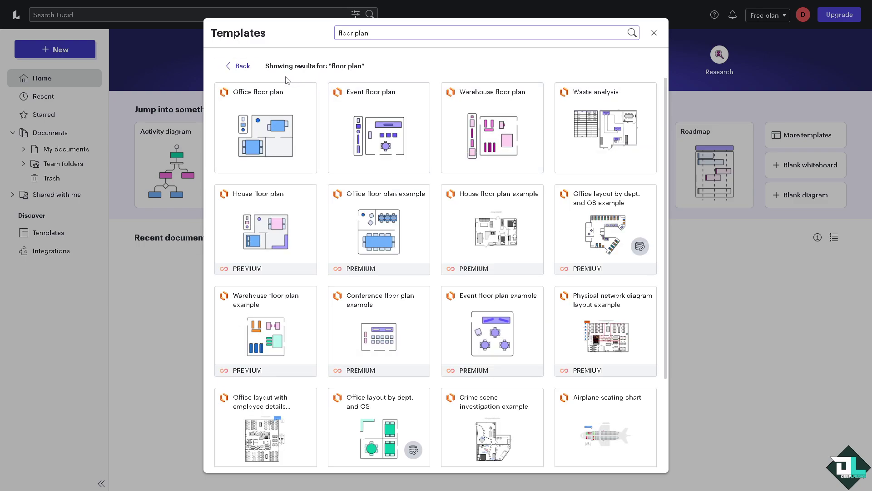
# Step: Preview the free Event floor plan template
pyautogui.moveTo(249, 121)
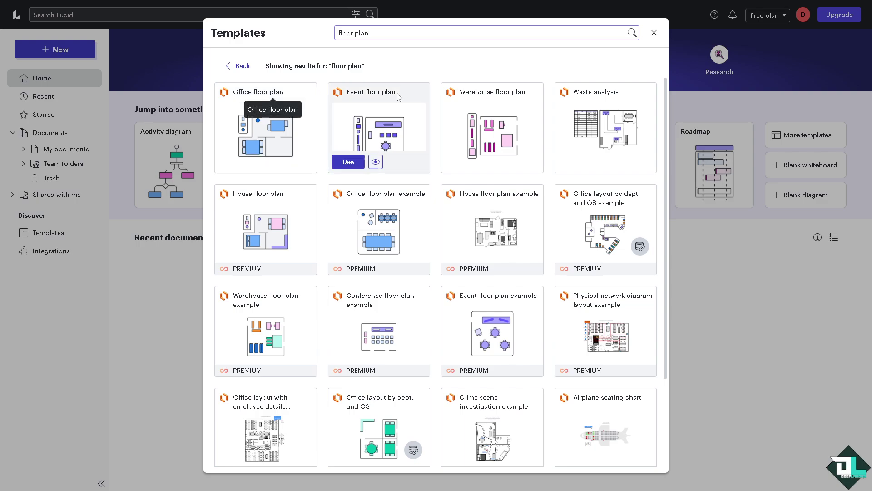
pyautogui.moveTo(457, 105)
pyautogui.moveTo(381, 168)
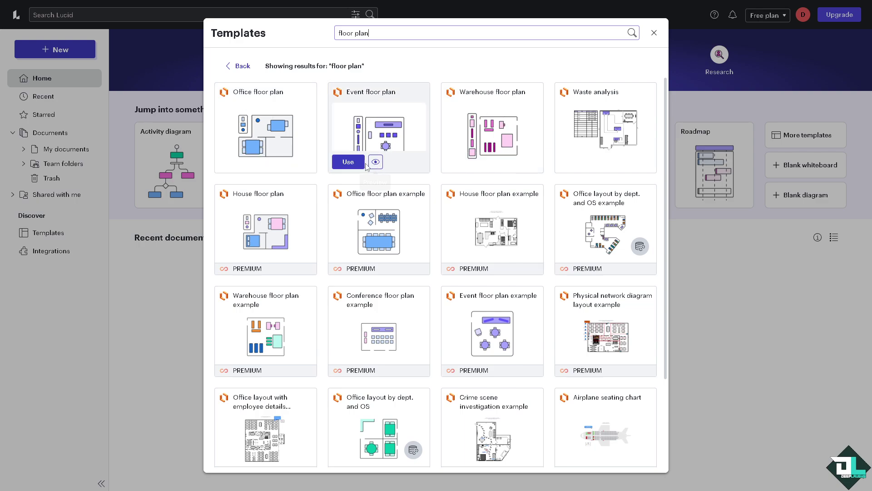
pyautogui.click(380, 166)
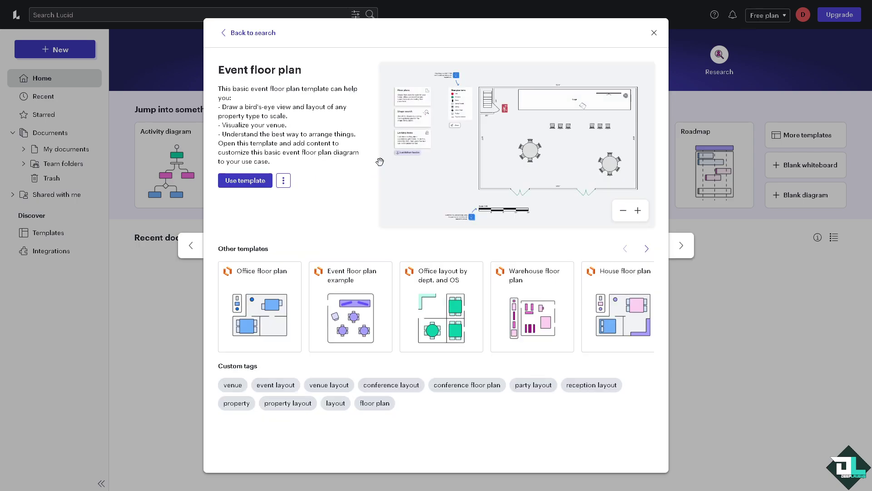
# Step: Use the Event floor plan template for a new document and close the free-shapes notice
pyautogui.click(246, 180)
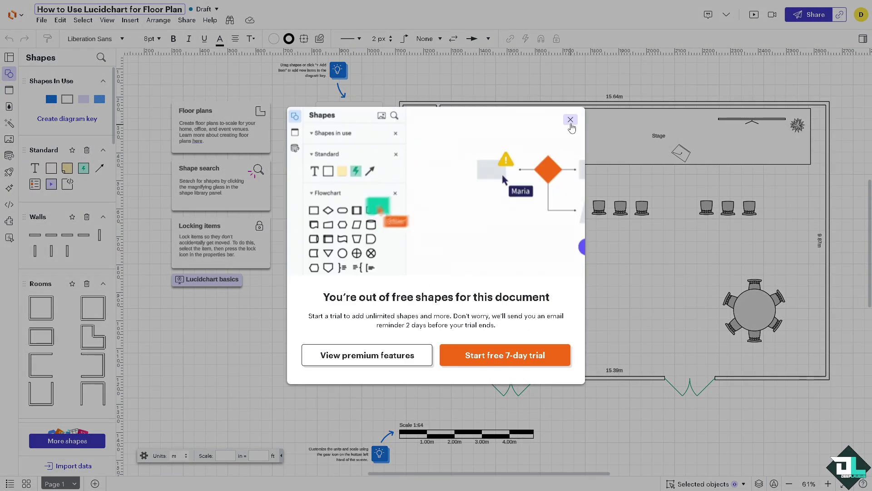
pyautogui.click(571, 119)
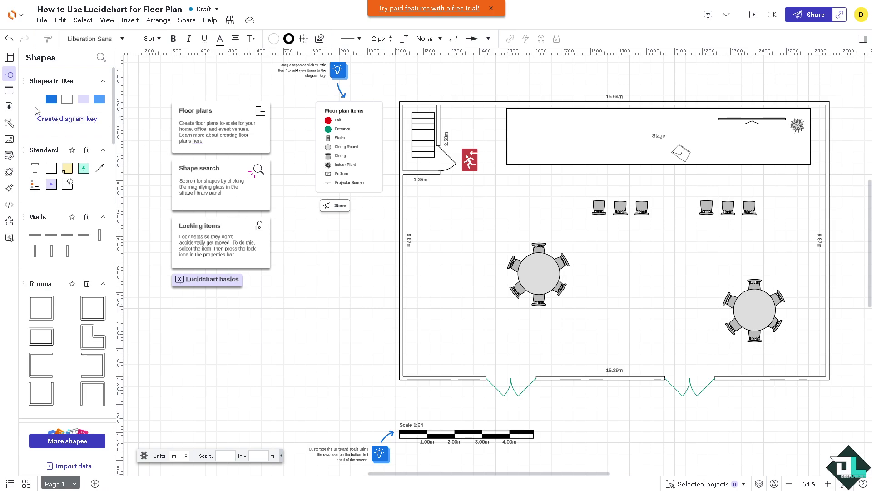
# Step: Open the Images search panel, try uploading a GIF, and dismiss the free-shapes notice
pyautogui.scroll(-5, 364, 276)
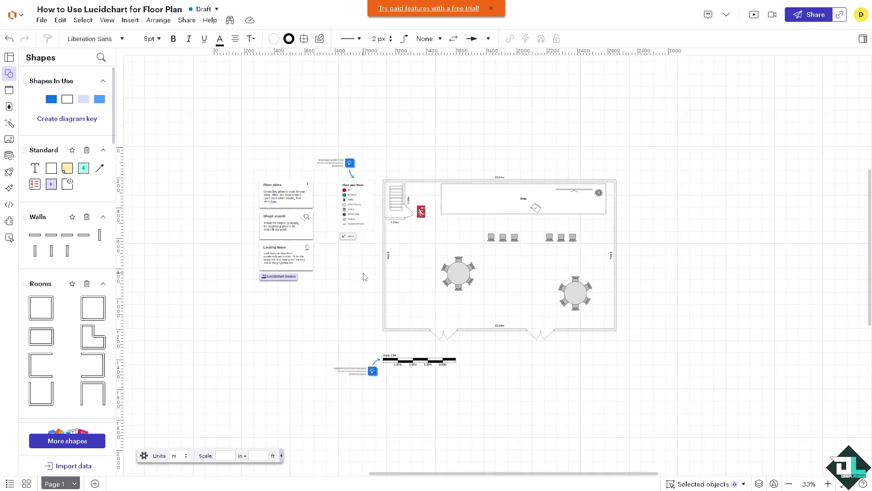
pyautogui.scroll(3, 364, 277)
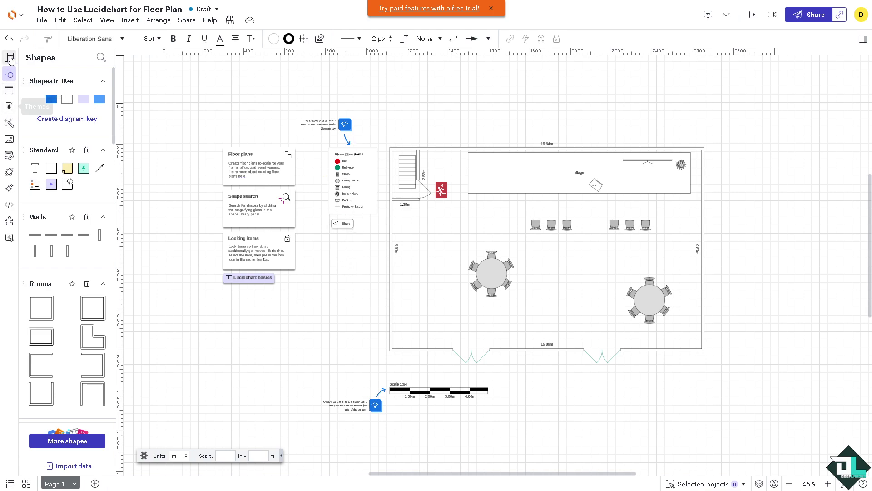
pyautogui.click(9, 139)
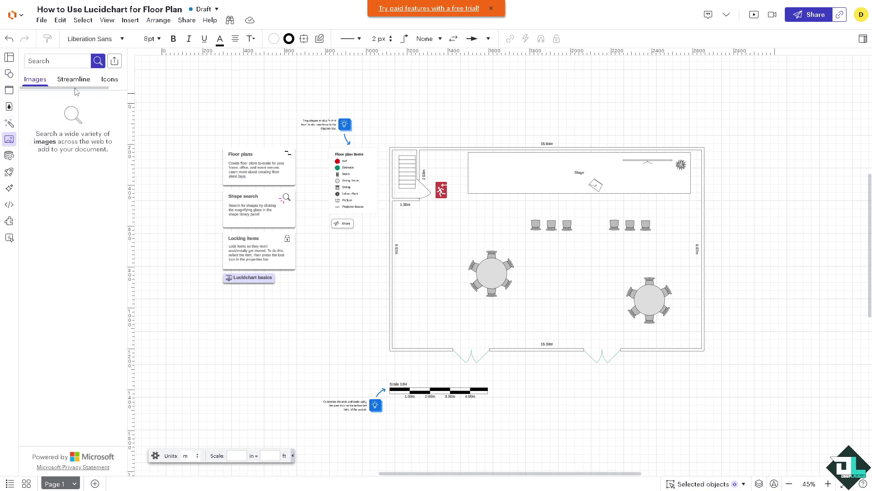
pyautogui.click(114, 61)
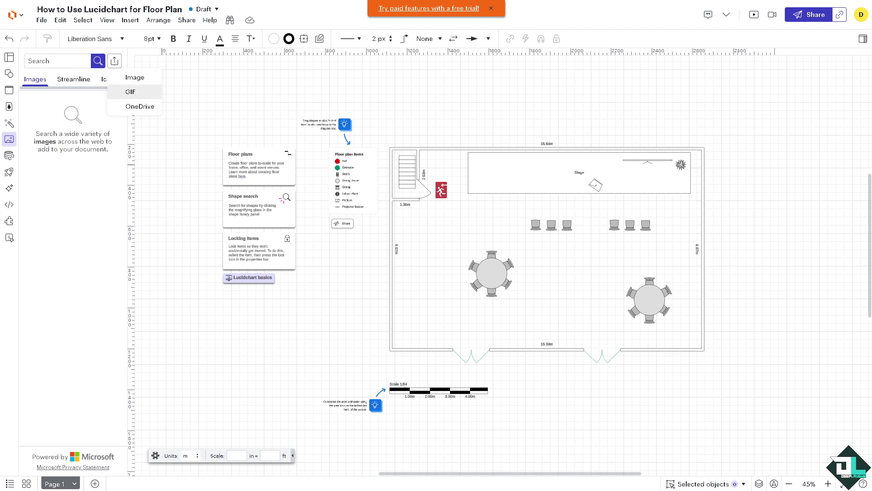
pyautogui.click(131, 92)
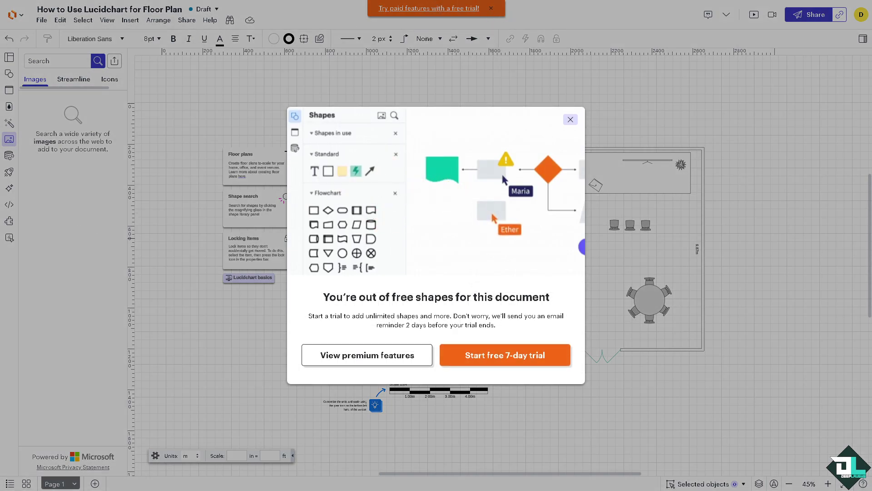
pyautogui.press('Escape')
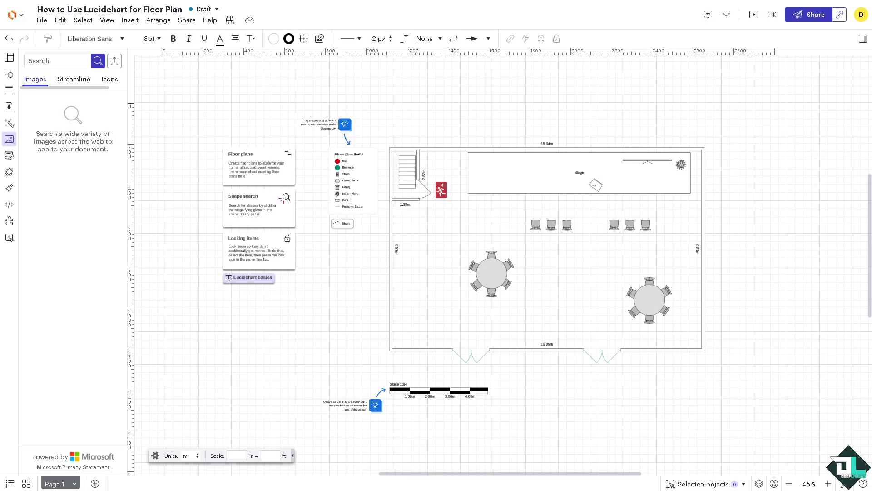
pyautogui.click(10, 75)
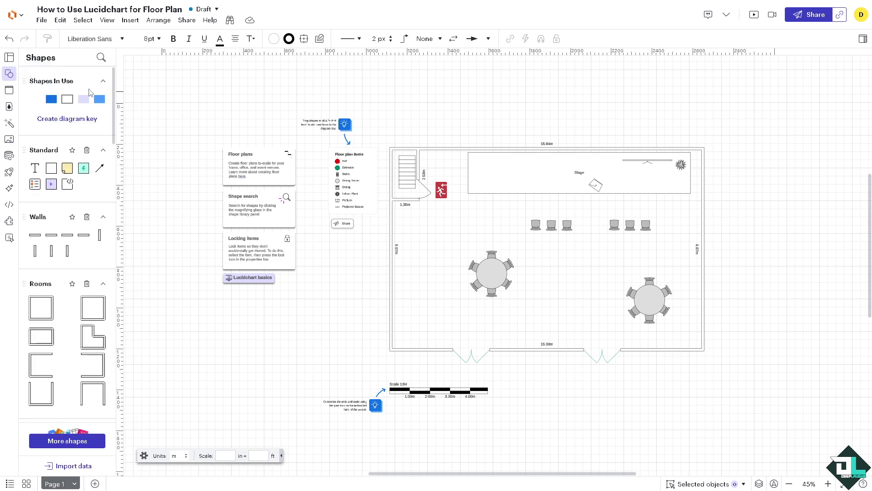
pyautogui.scroll(-3, 77, 230)
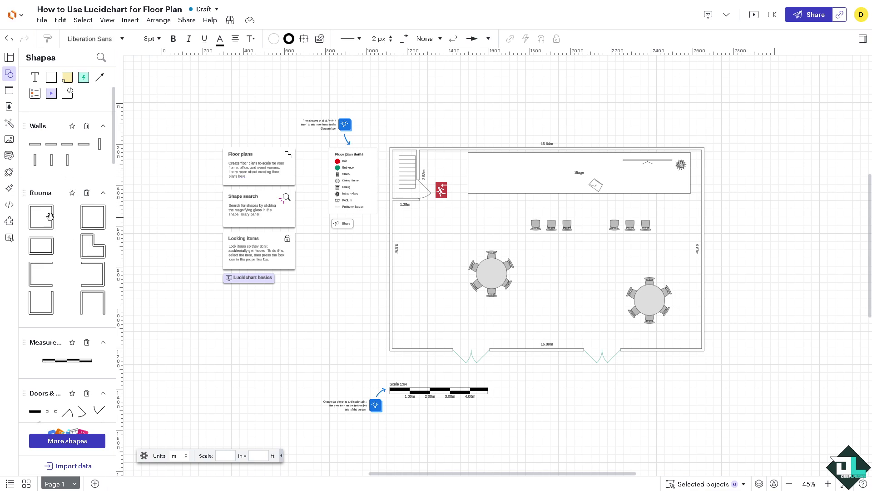
pyautogui.moveTo(102, 234)
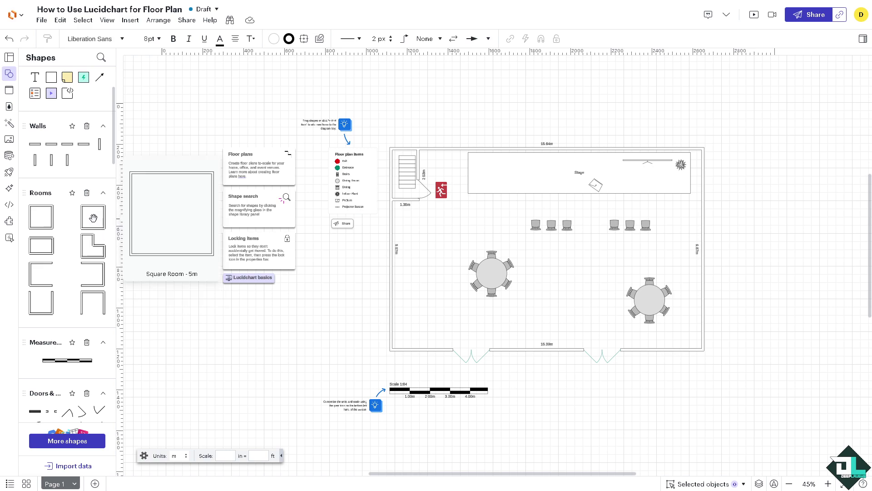
pyautogui.moveTo(93, 218); pyautogui.dragTo(241, 344)
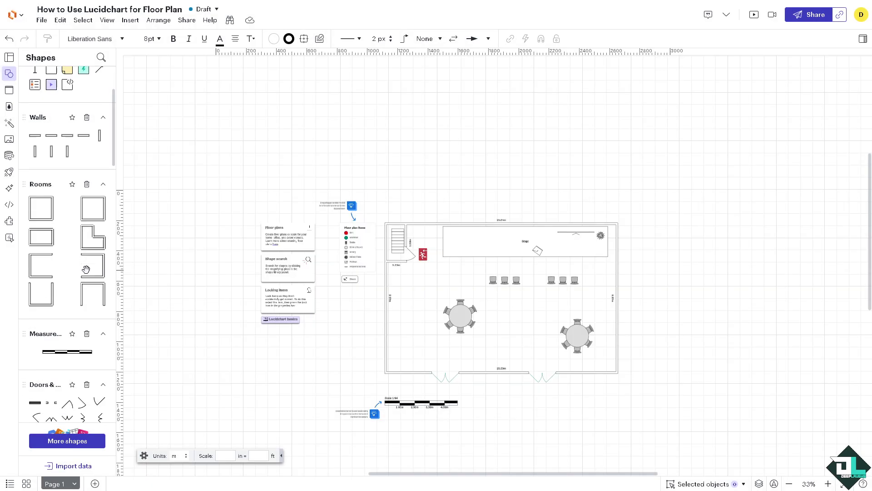
pyautogui.scroll(-3, 84, 271)
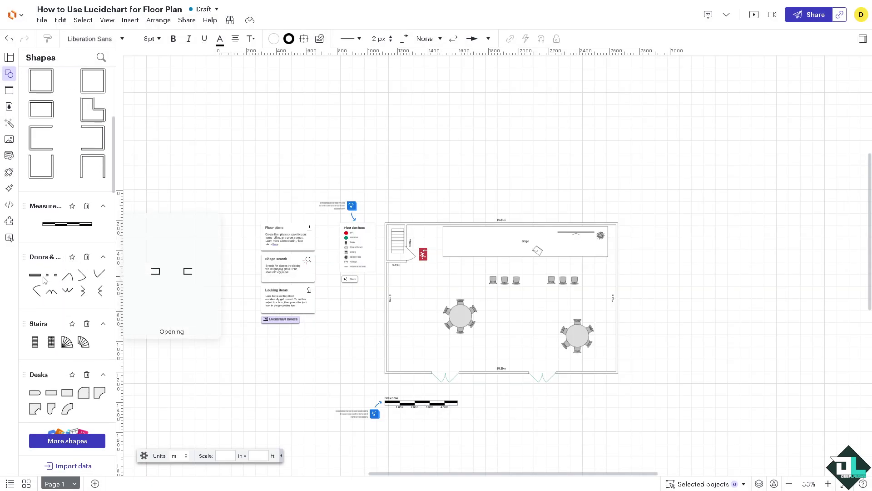
pyautogui.scroll(-2, 53, 298)
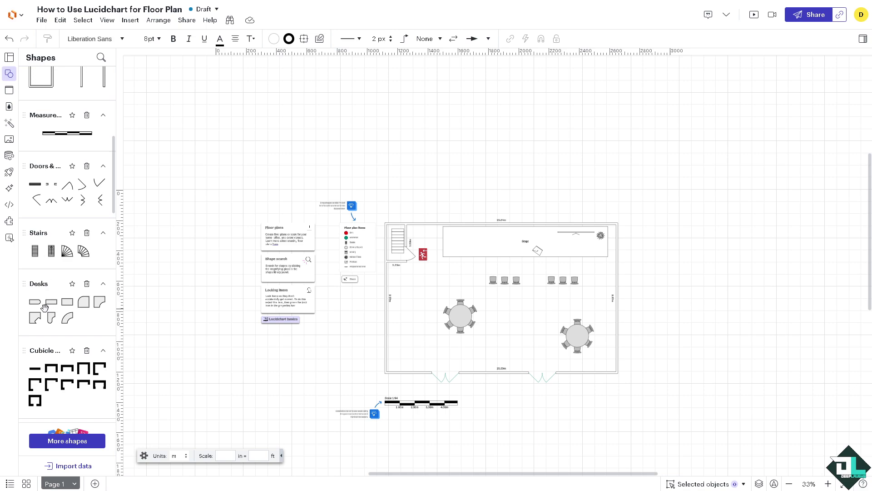
pyautogui.scroll(-4, 65, 332)
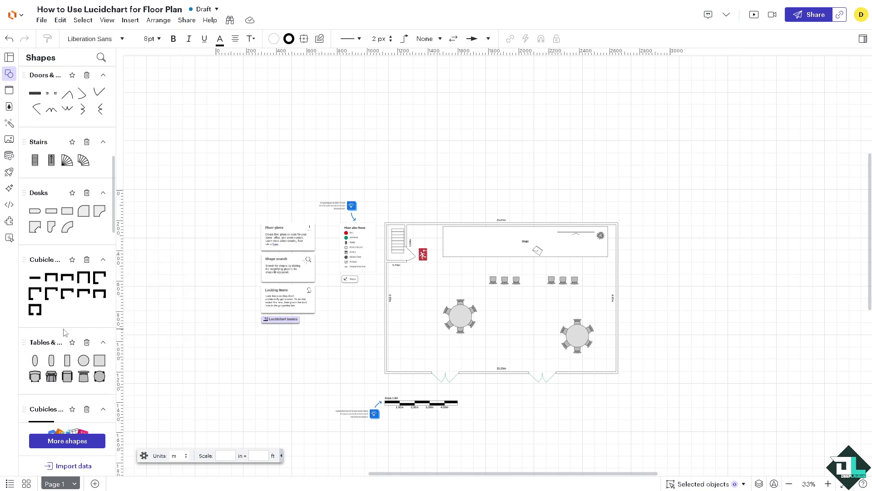
pyautogui.scroll(-9, 73, 326)
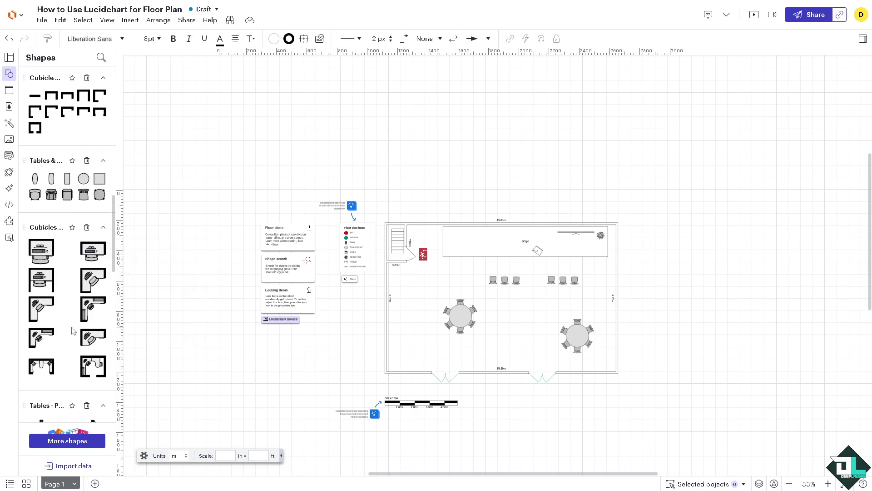
pyautogui.moveTo(70, 323)
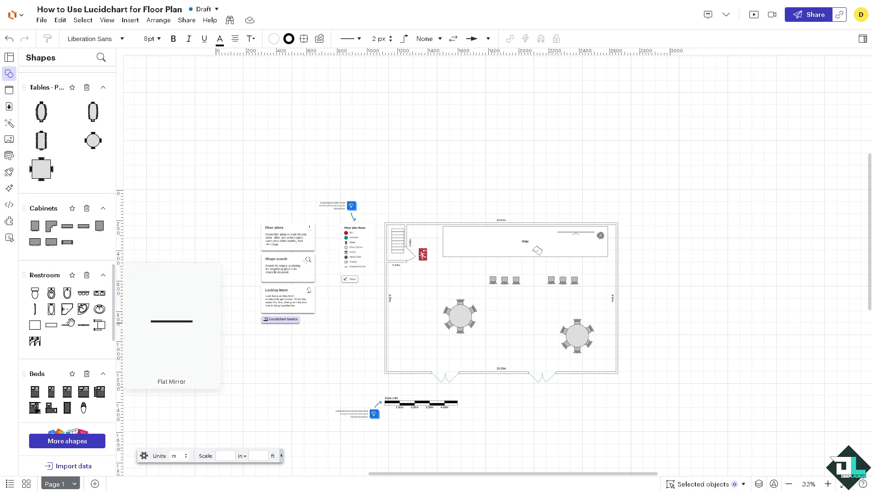
pyautogui.scroll(-6, 71, 325)
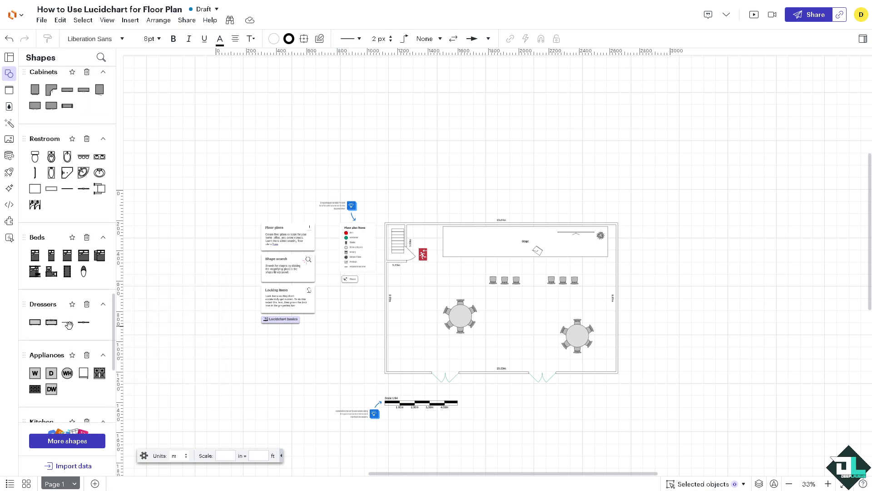
pyautogui.scroll(-2, 70, 330)
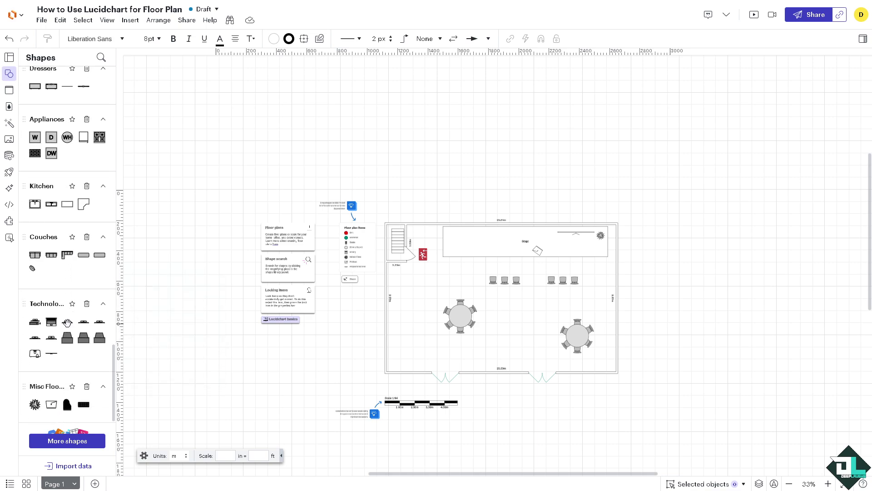
pyautogui.scroll(2, 68, 327)
pyautogui.scroll(-2, 80, 390)
pyautogui.moveTo(35, 404)
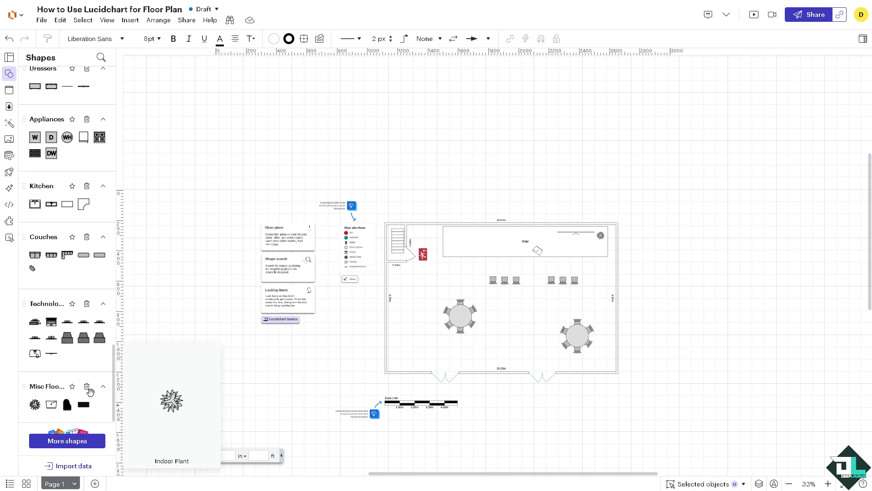
# Step: Drag an Indoor Plant onto the floor plan and dismiss the out-of-free-shapes notice
pyautogui.moveTo(83, 404); pyautogui.dragTo(238, 357)
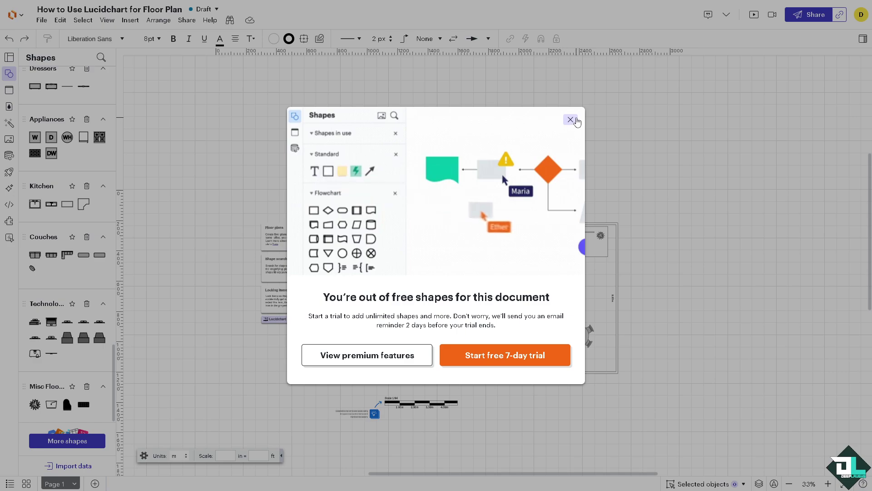
pyautogui.click(571, 120)
pyautogui.scroll(3, 366, 254)
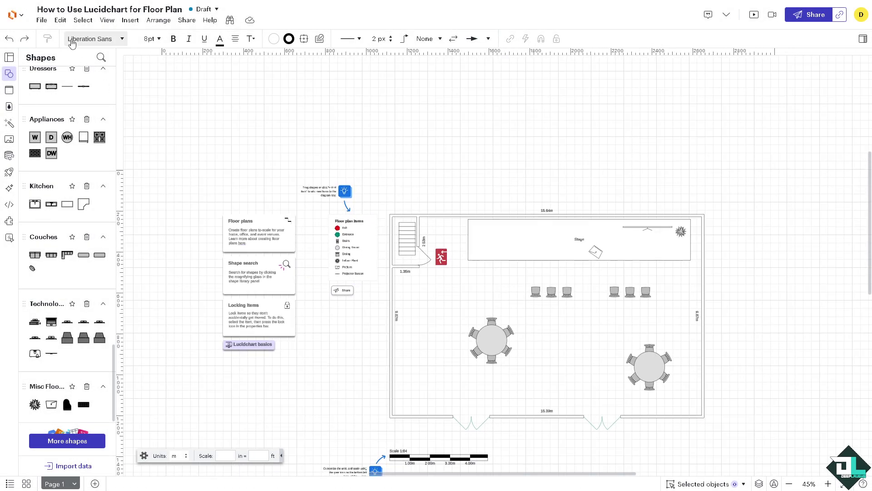
# Step: Head back to the Lucid home page via the File menu and Lucid logo
pyautogui.click(41, 20)
pyautogui.moveTo(67, 54)
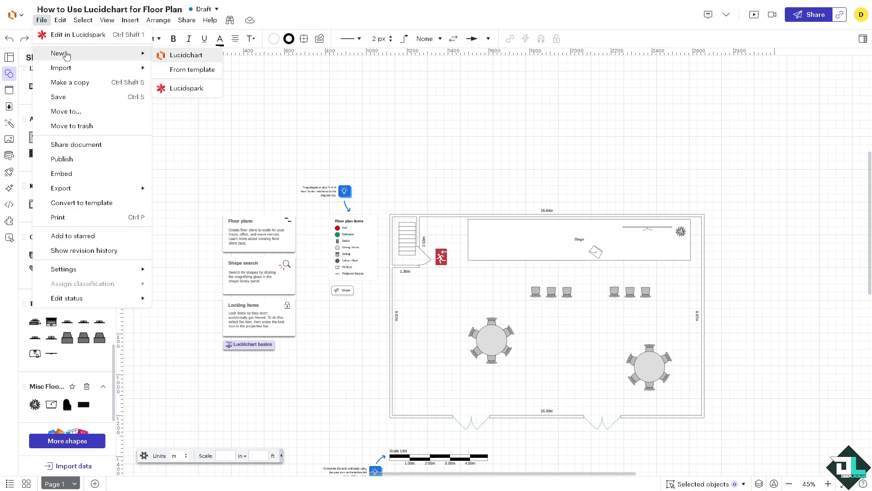
pyautogui.click(14, 14)
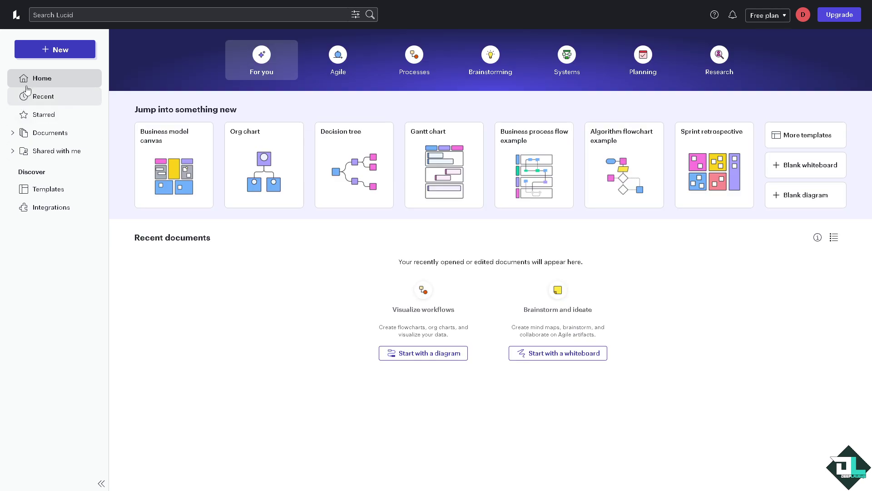
# Step: Create a new blank Lucidchart document from the home page's New menu
pyautogui.click(60, 50)
pyautogui.moveTo(81, 72)
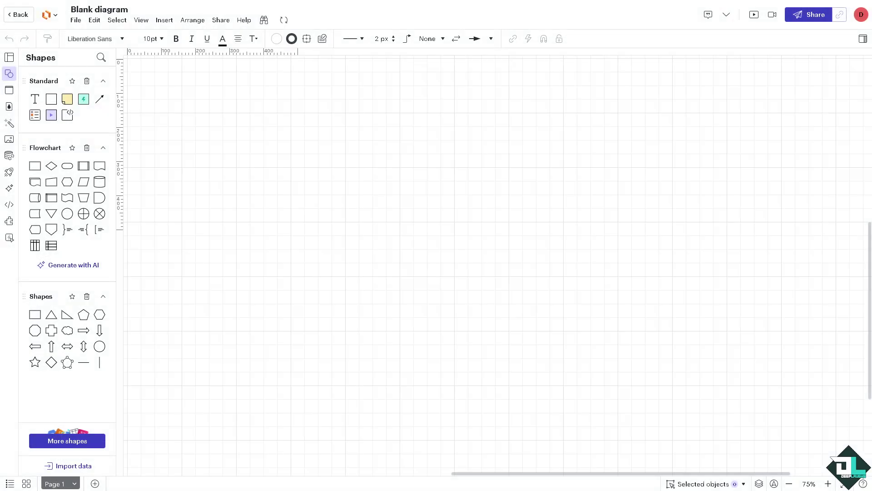
# Step: Replace the 'Blank diagram' title with the pasted name 'How to Use Lucidchart for Floor Plan'
pyautogui.click(98, 8)
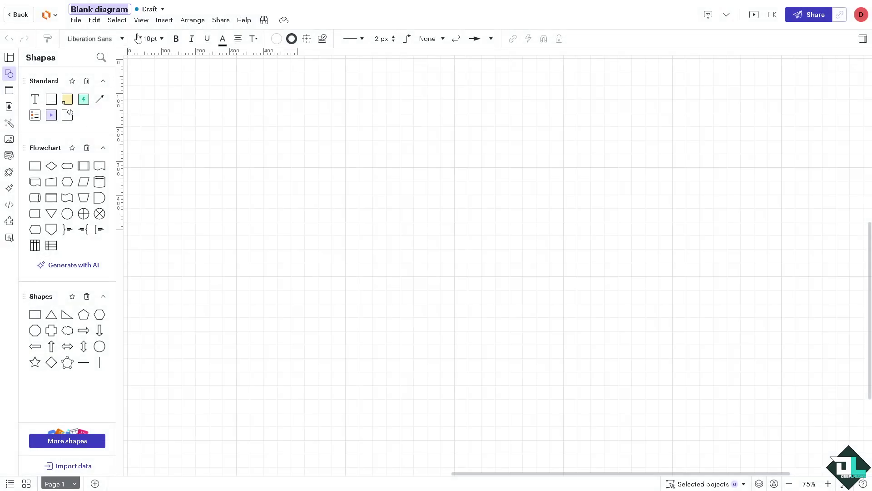
pyautogui.write('How to Use Lucidchart for Floor Plan')
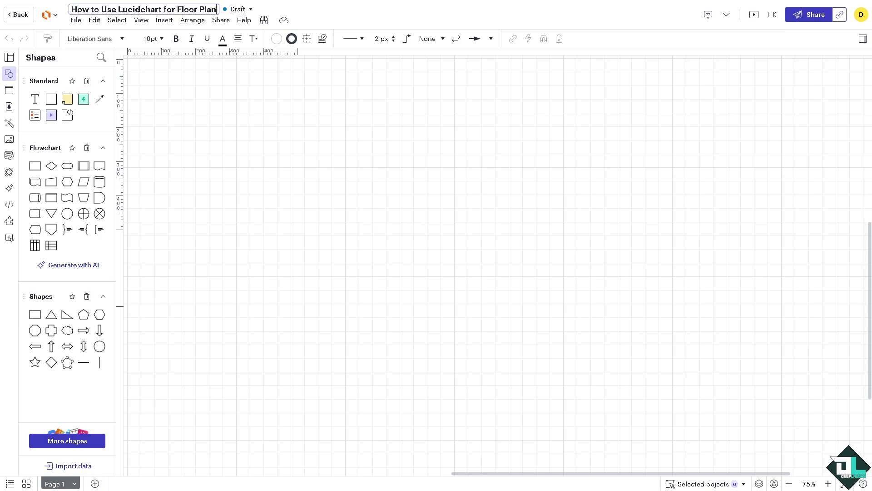
pyautogui.press('Return')
pyautogui.scroll(-5, 497, 264)
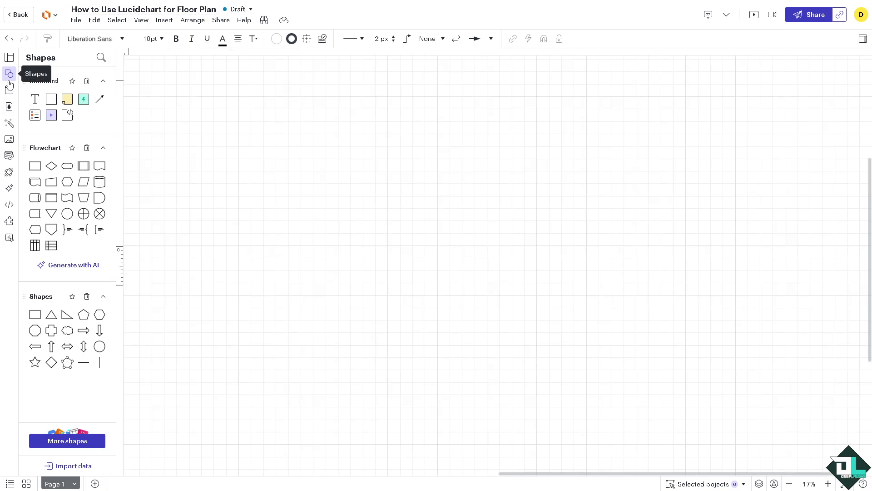
# Step: Search shapes for 'room' and place a 20 ft square room and an L-shaped room
pyautogui.click(101, 57)
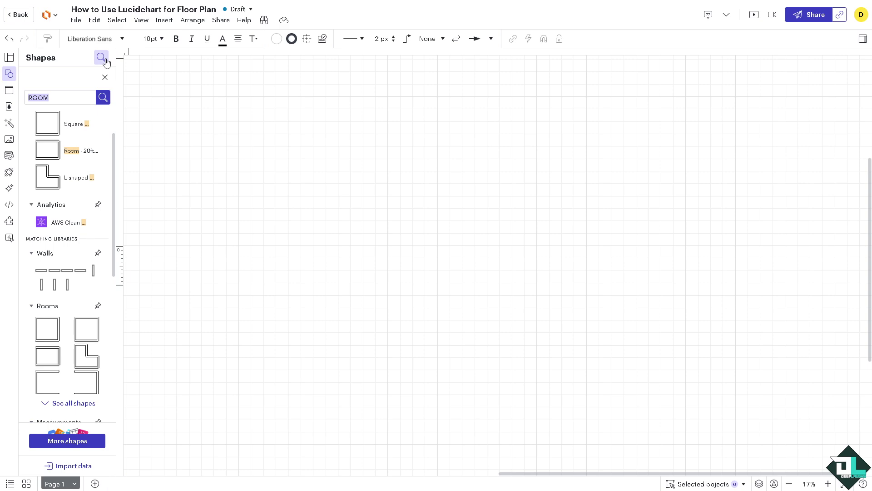
pyautogui.click(102, 98)
pyautogui.moveTo(76, 143); pyautogui.dragTo(222, 124)
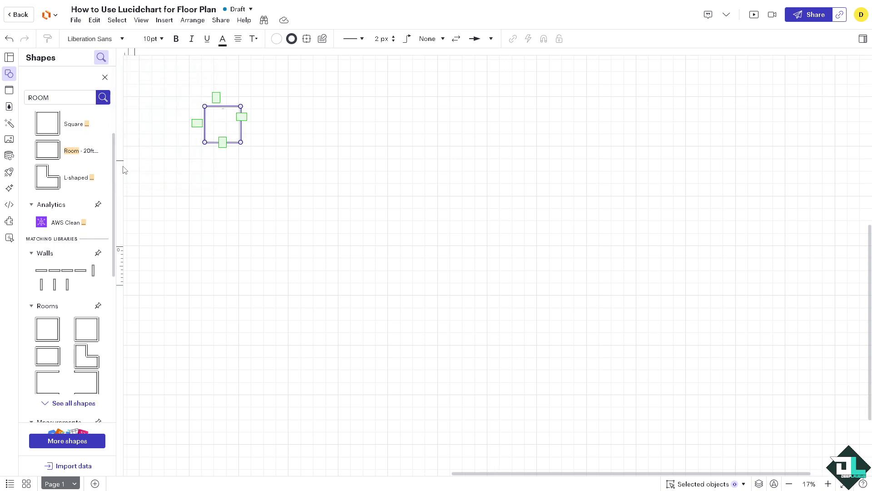
pyautogui.moveTo(47, 176); pyautogui.dragTo(286, 132)
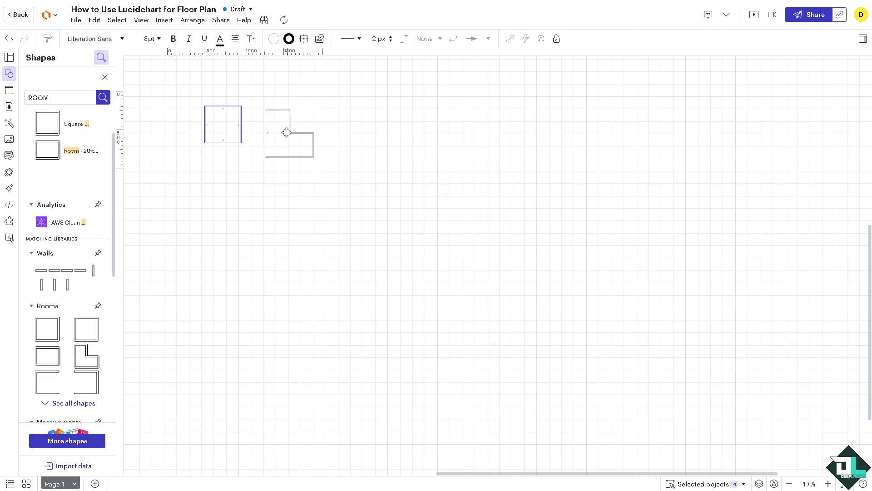
# Step: Build a third room from four wall pieces right of the L-shaped room
pyautogui.scroll(-2, 68, 222)
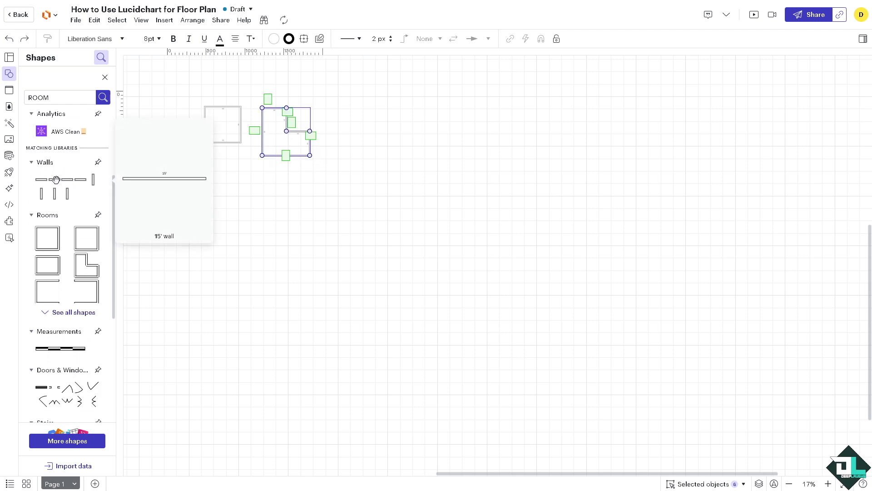
pyautogui.moveTo(56, 179); pyautogui.dragTo(383, 126)
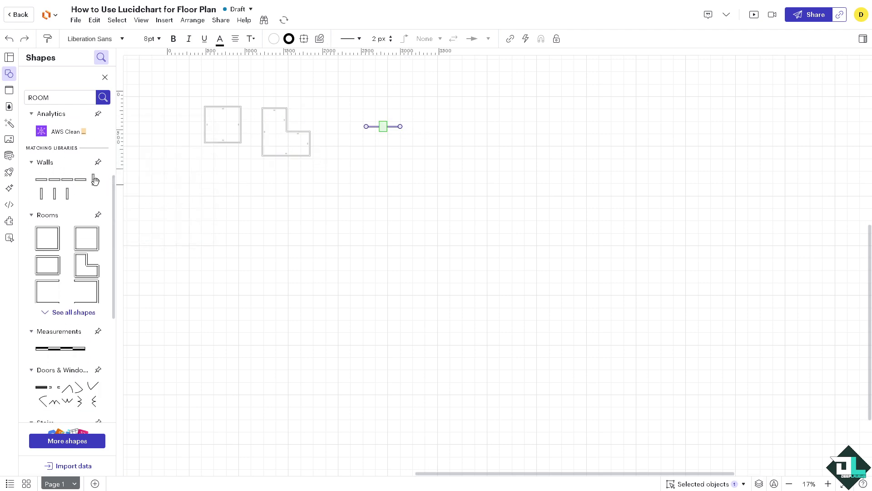
pyautogui.moveTo(95, 180); pyautogui.dragTo(365, 140)
pyautogui.moveTo(81, 182); pyautogui.dragTo(396, 152)
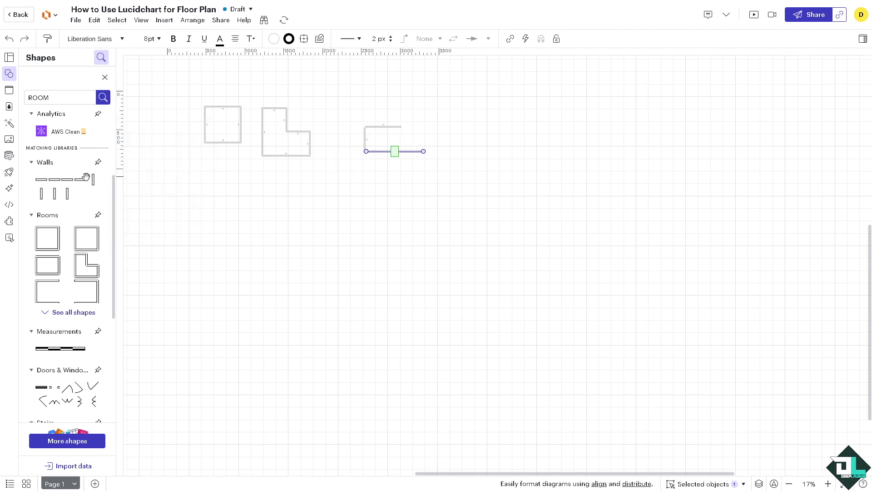
pyautogui.moveTo(67, 193); pyautogui.dragTo(321, 158)
pyautogui.moveTo(374, 151); pyautogui.dragTo(427, 138)
# Step: Add a measurement line, a straight staircase and a cubicle workstation to the plan
pyautogui.scroll(-1, 94, 281)
pyautogui.scroll(-2, 87, 288)
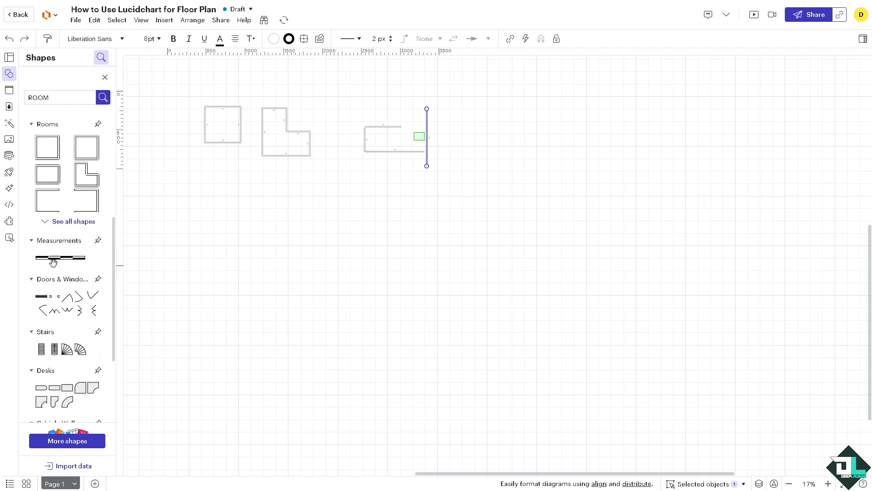
pyautogui.moveTo(57, 258); pyautogui.dragTo(227, 187)
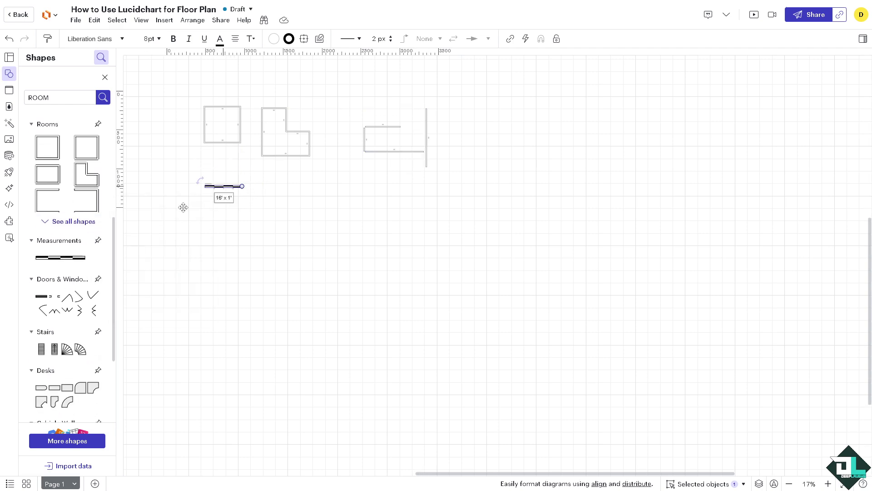
pyautogui.scroll(-3, 67, 354)
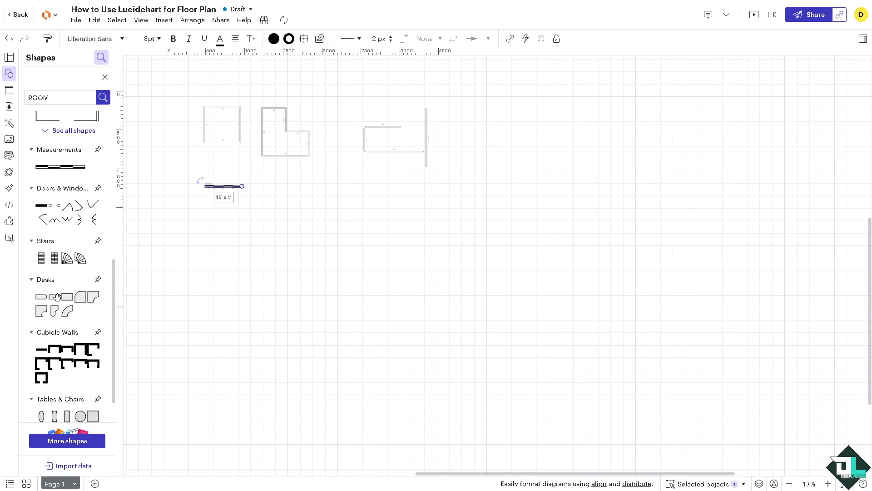
pyautogui.moveTo(52, 258); pyautogui.dragTo(265, 191)
pyautogui.scroll(-3, 76, 346)
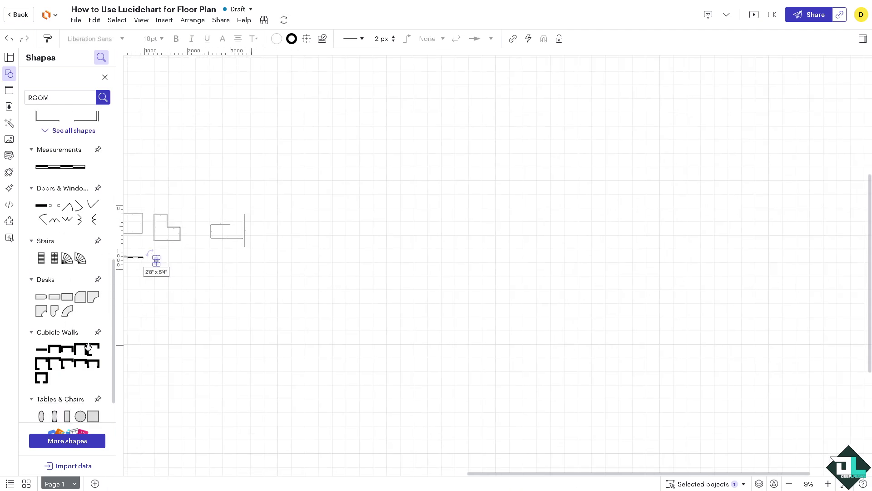
pyautogui.moveTo(88, 347); pyautogui.dragTo(292, 178)
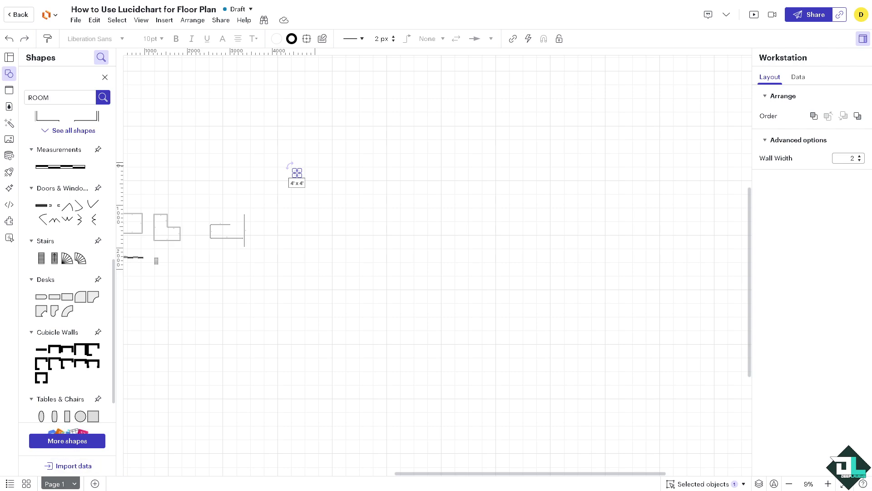
# Step: Insert the uploaded 'How to Use for Floor Plan' thumbnail image from the Images panel
pyautogui.click(10, 140)
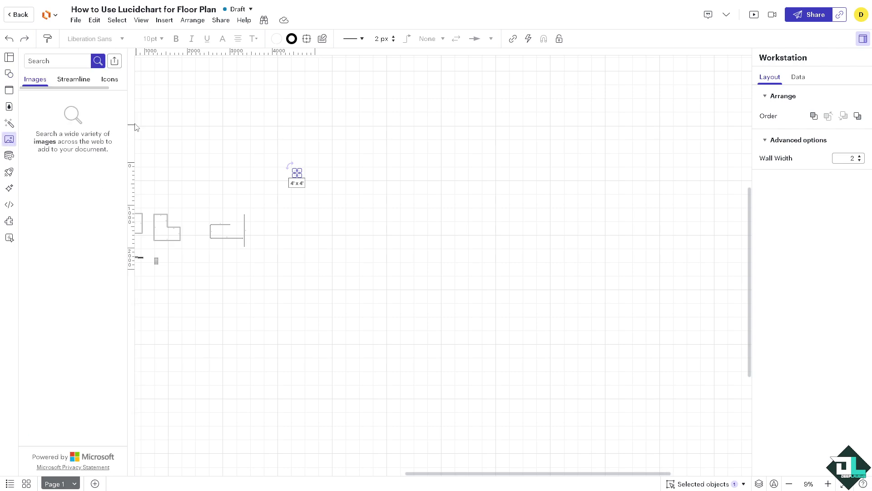
pyautogui.click(116, 61)
pyautogui.click(134, 77)
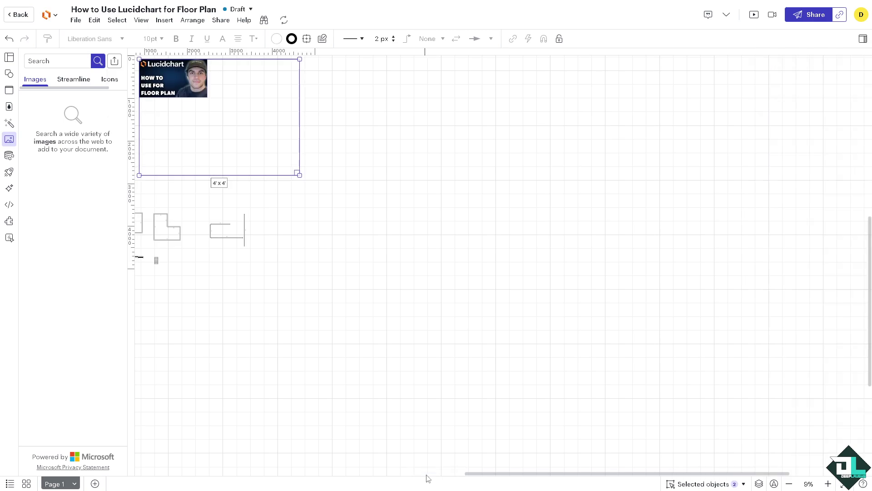
# Step: Move the thumbnail image down beneath the room outlines
pyautogui.moveTo(491, 476); pyautogui.dragTo(383, 450)
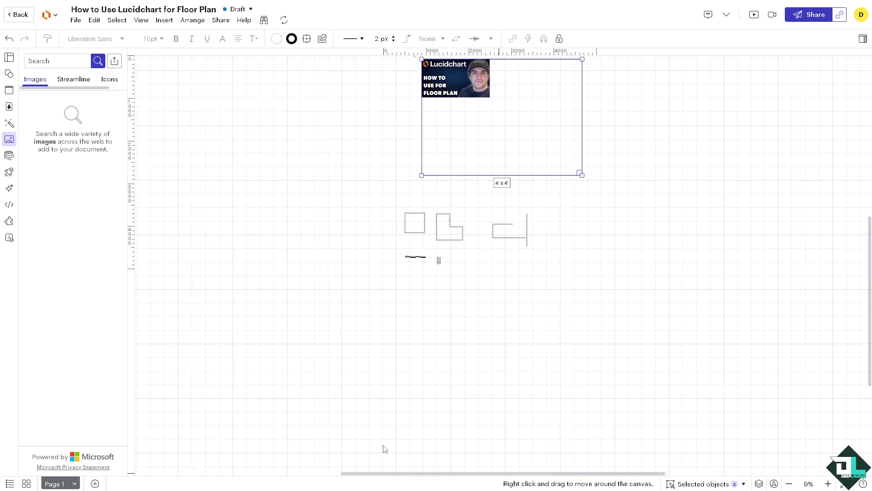
pyautogui.scroll(3, 444, 319)
pyautogui.scroll(4, 629, 237)
pyautogui.scroll(-2, 635, 234)
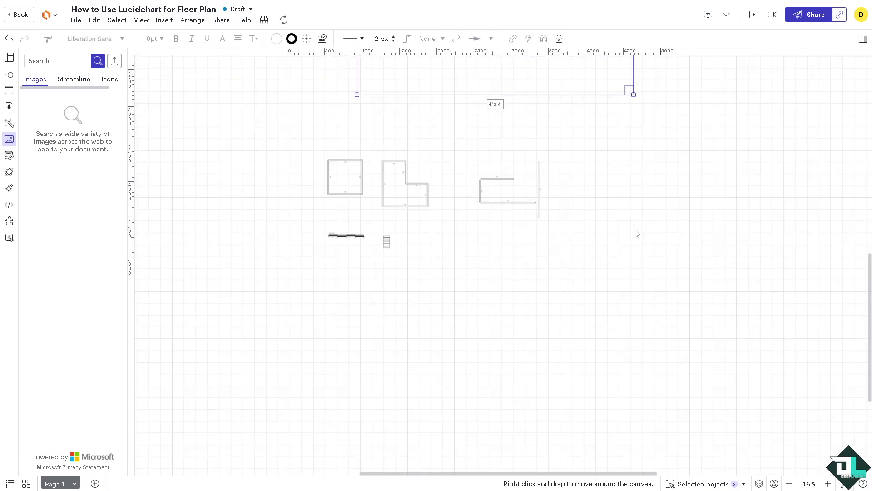
pyautogui.moveTo(582, 78); pyautogui.dragTo(642, 391)
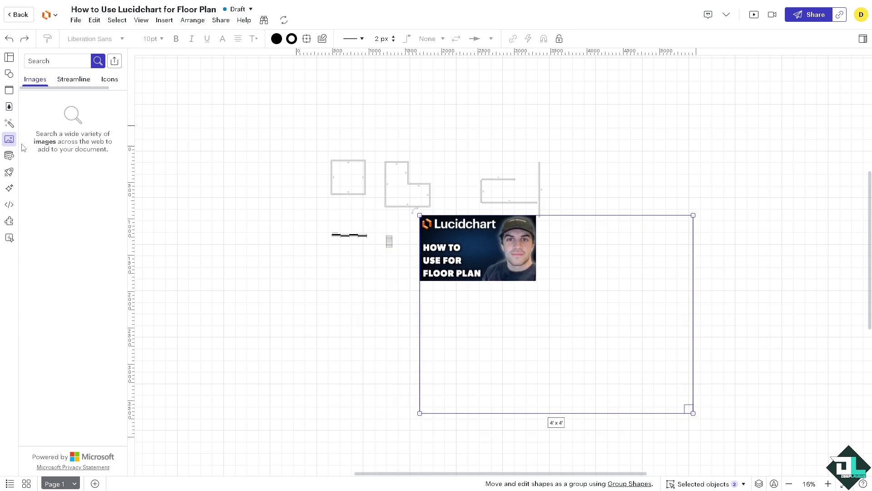
# Step: Place a desk, a square dining table and a chair on the floor plan
pyautogui.click(9, 73)
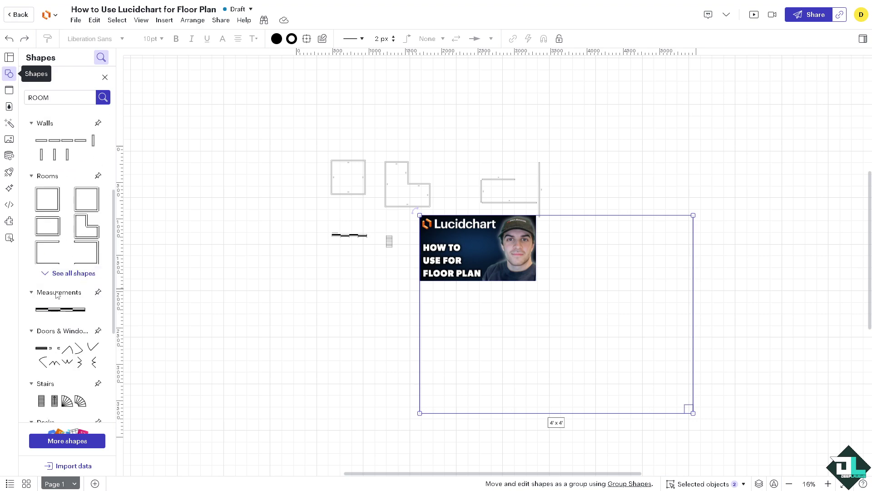
pyautogui.scroll(-1, 68, 346)
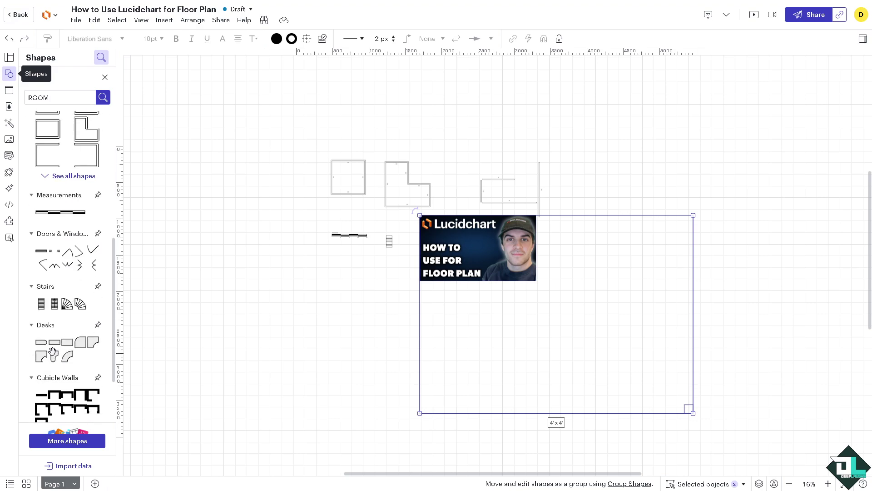
pyautogui.moveTo(53, 353); pyautogui.dragTo(437, 300)
pyautogui.scroll(-2, 65, 351)
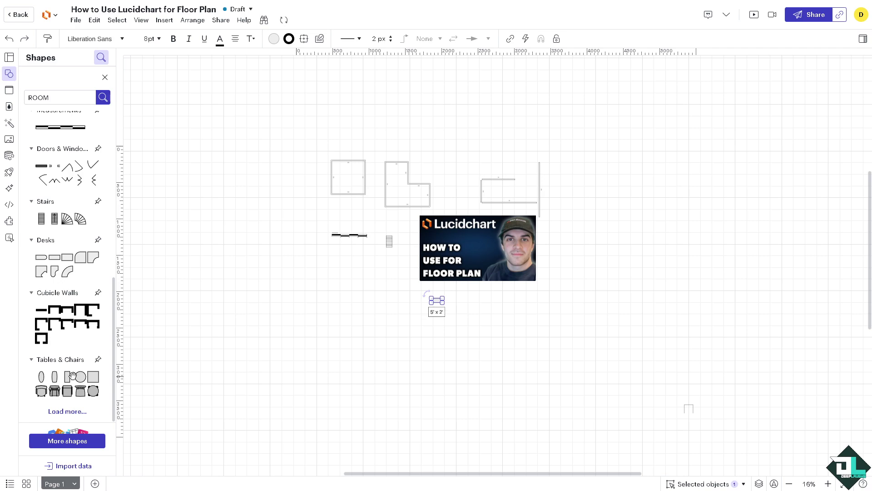
pyautogui.click(94, 379)
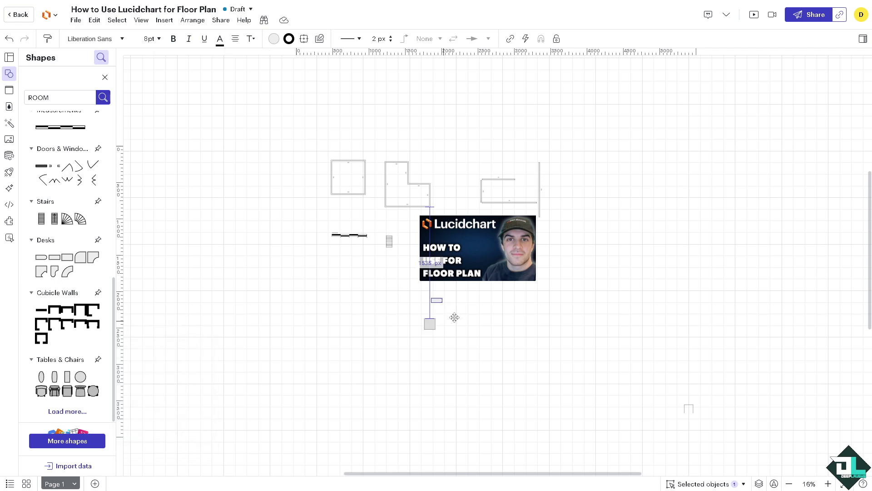
pyautogui.click(93, 390)
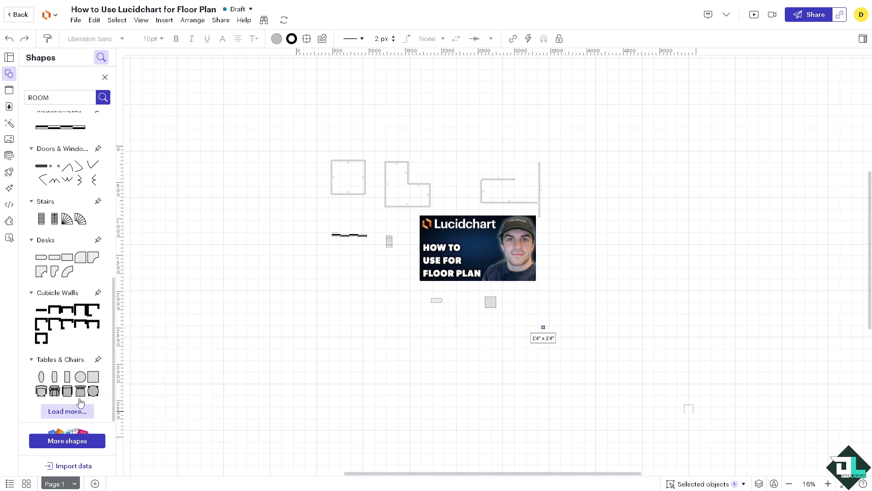
# Step: Add a prebuilt cubicle set and a cabinet from the extra furniture shapes
pyautogui.click(80, 402)
pyautogui.scroll(-2, 81, 363)
pyautogui.scroll(-2, 57, 271)
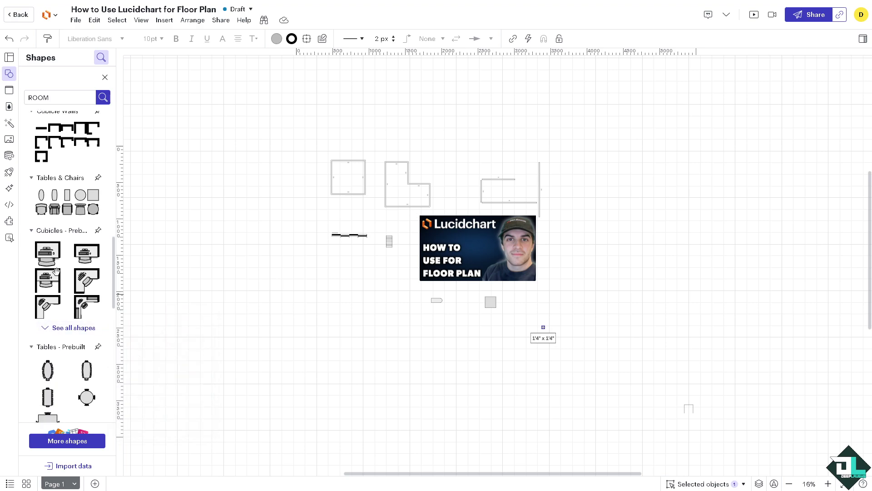
pyautogui.click(48, 251)
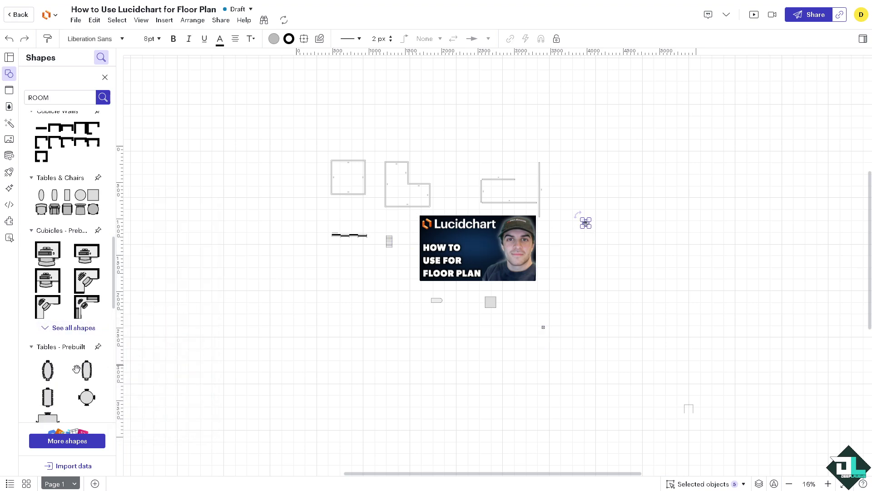
pyautogui.scroll(-1, 55, 375)
pyautogui.scroll(-2, 55, 375)
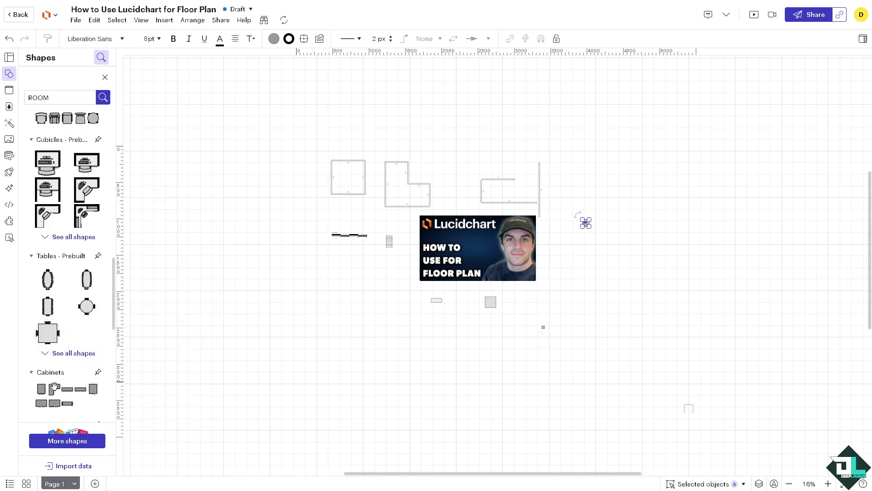
pyautogui.moveTo(96, 387); pyautogui.dragTo(561, 277)
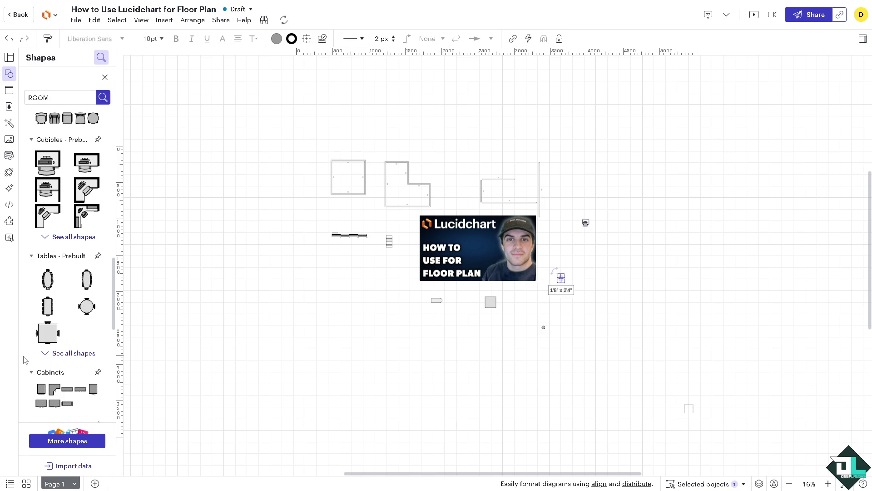
# Step: Place a corner sink, lights and a bed on the floor plan
pyautogui.scroll(-1, 561, 278)
pyautogui.scroll(-2, 55, 363)
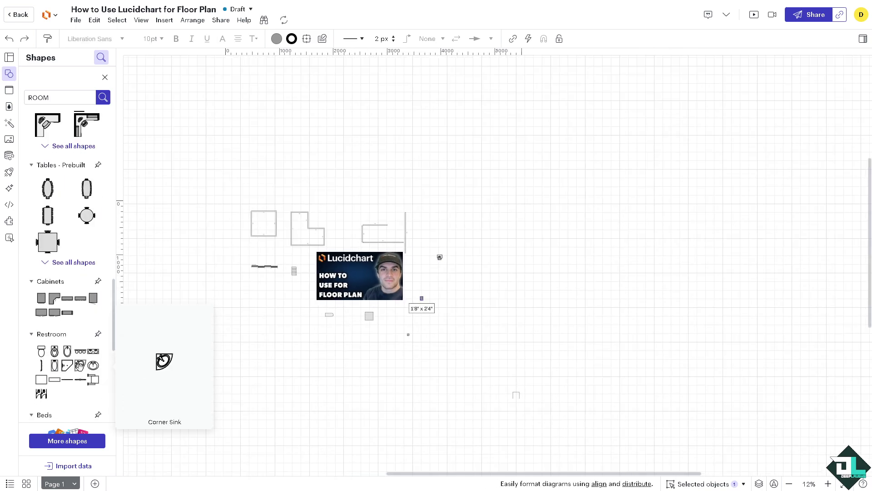
pyautogui.moveTo(80, 364); pyautogui.dragTo(437, 239)
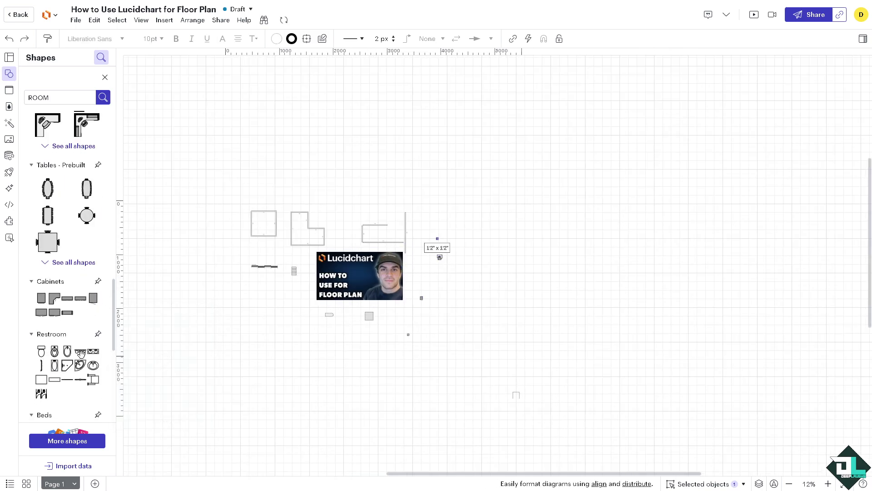
pyautogui.moveTo(80, 352); pyautogui.dragTo(423, 267)
pyautogui.scroll(-2, 65, 396)
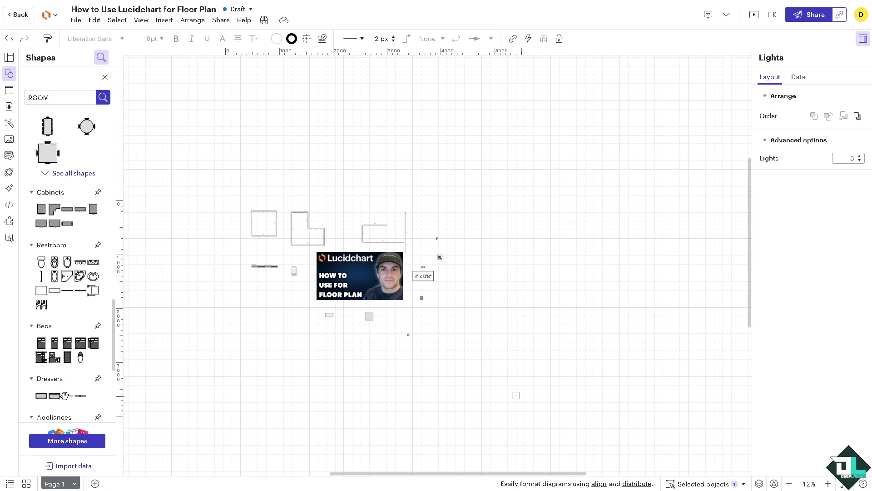
pyautogui.moveTo(79, 341); pyautogui.dragTo(273, 300)
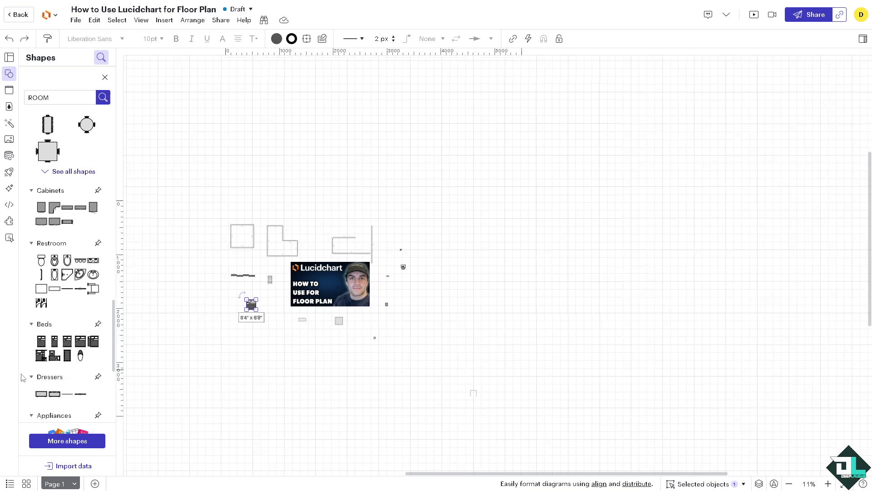
pyautogui.scroll(5, 250, 396)
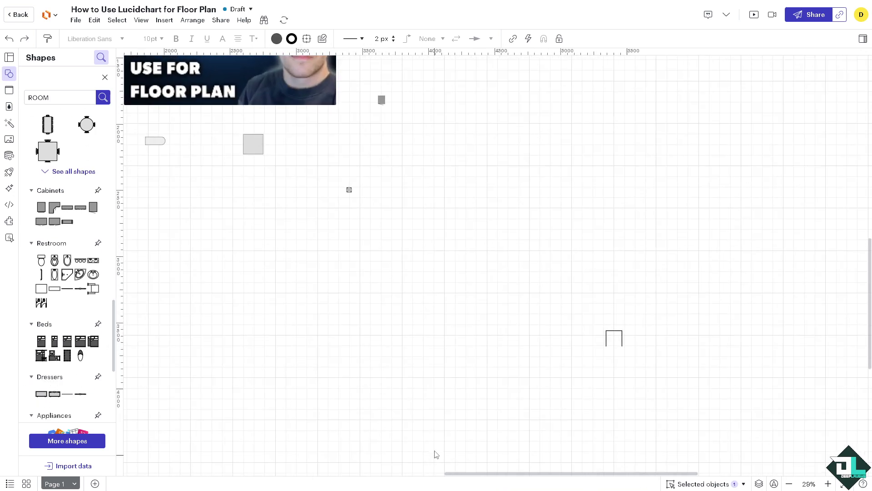
pyautogui.moveTo(466, 472); pyautogui.dragTo(381, 473)
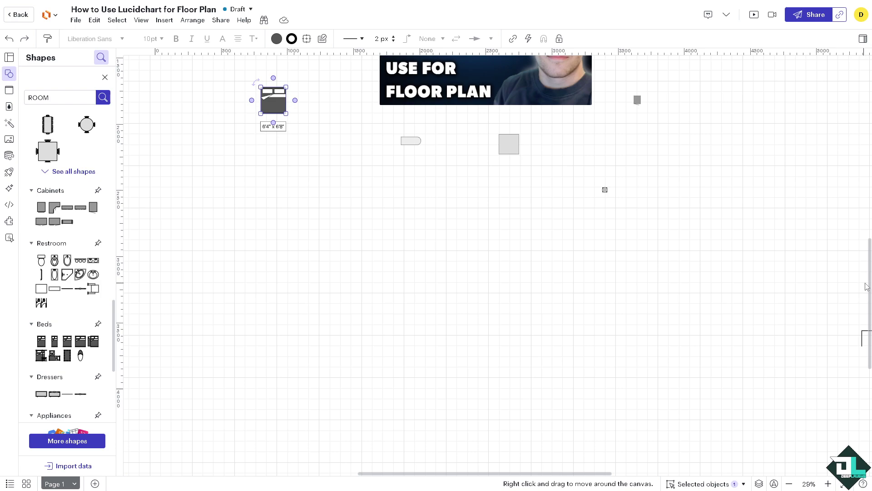
pyautogui.moveTo(869, 286); pyautogui.dragTo(869, 238)
# Step: Add a dryer, a dresser, a couch and a technology shape to the plan
pyautogui.scroll(-2, 42, 347)
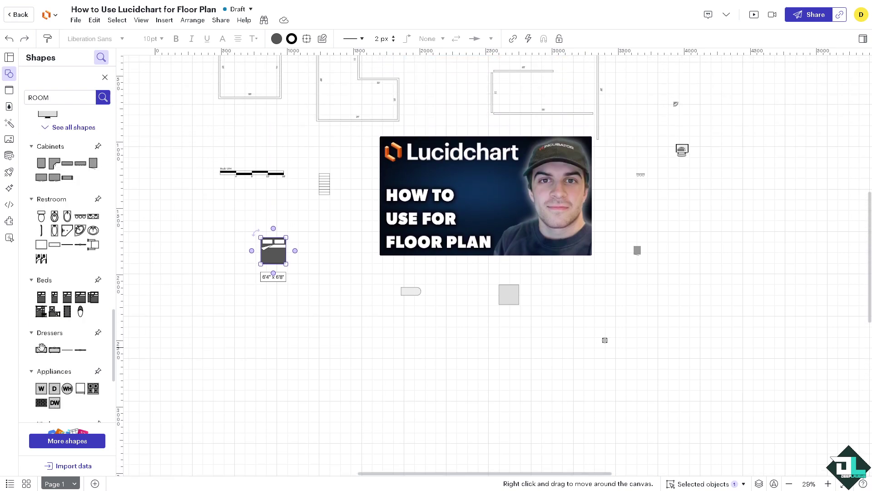
pyautogui.moveTo(54, 386); pyautogui.dragTo(294, 329)
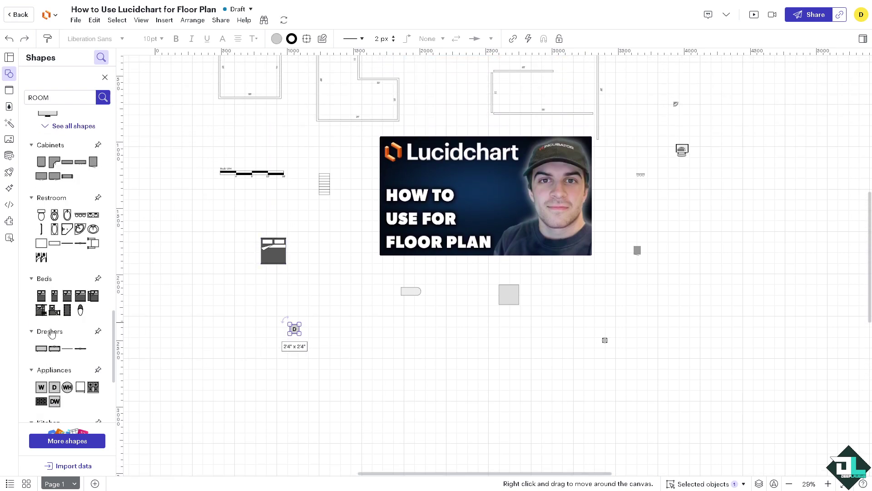
pyautogui.moveTo(49, 346); pyautogui.dragTo(371, 346)
pyautogui.scroll(-5, 79, 378)
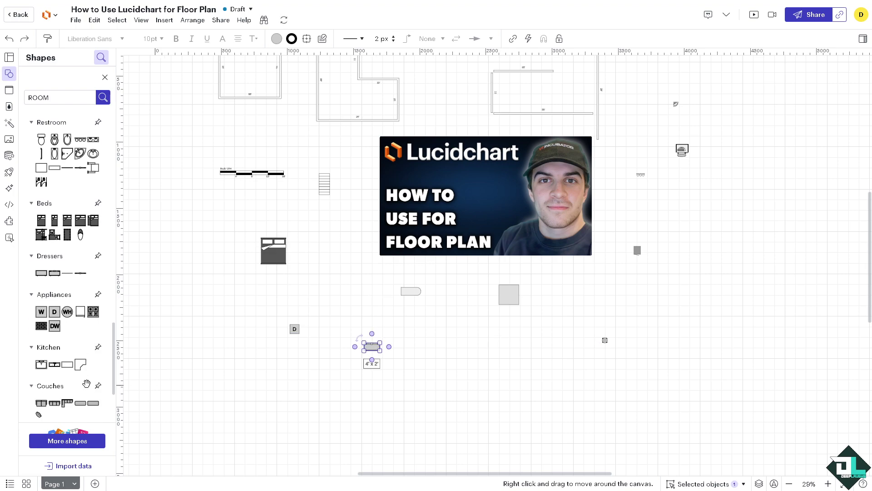
pyautogui.moveTo(55, 310); pyautogui.dragTo(336, 303)
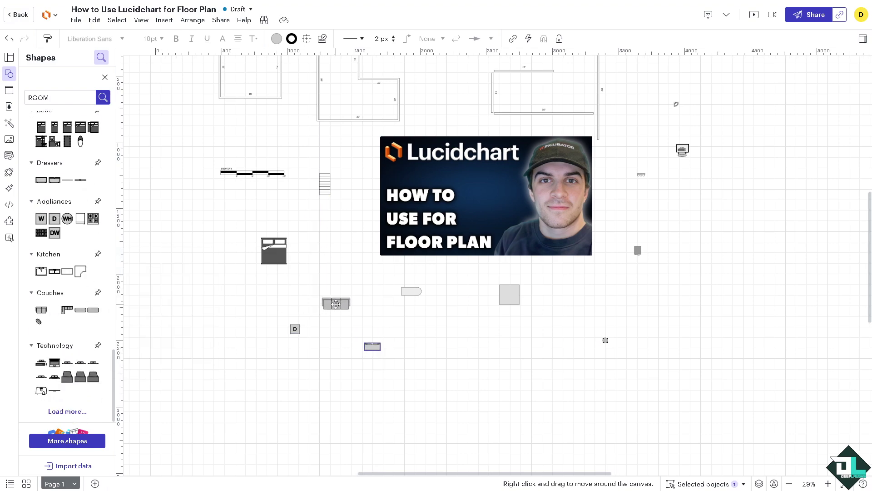
pyautogui.moveTo(66, 379); pyautogui.dragTo(424, 333)
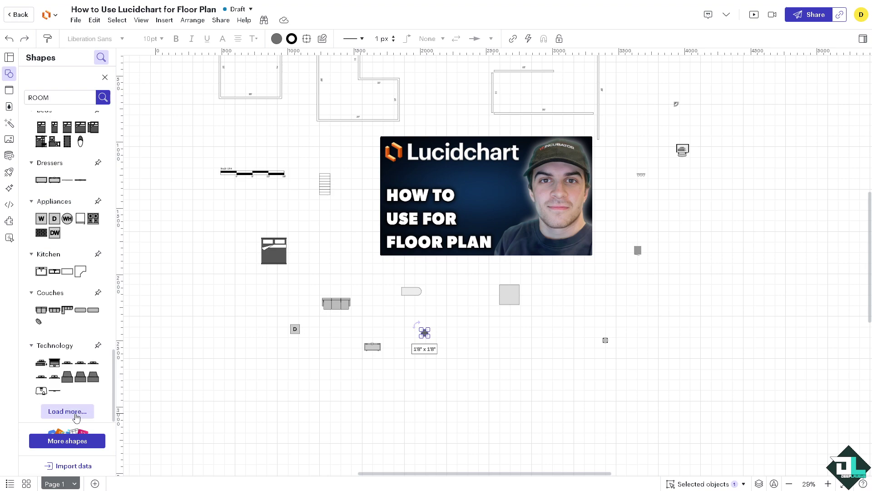
# Step: Add a plant from the Misc Floor Plan shapes
pyautogui.click(58, 411)
pyautogui.scroll(-1, 48, 395)
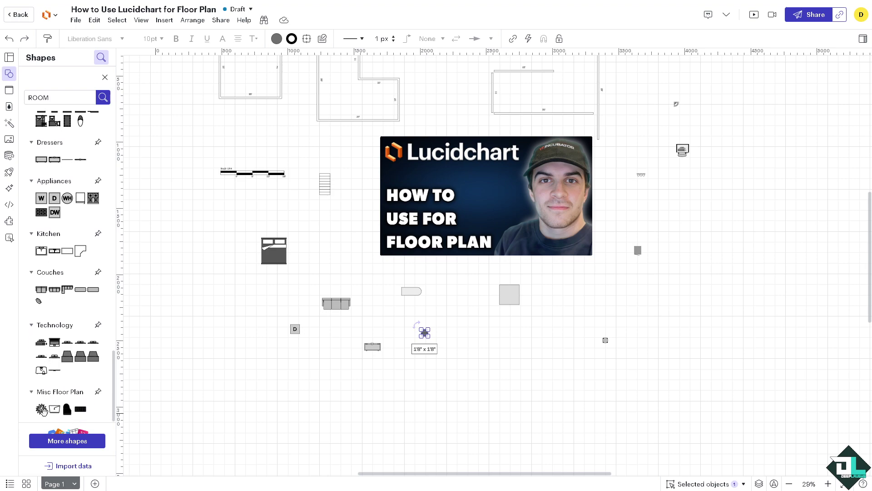
pyautogui.moveTo(42, 409); pyautogui.dragTo(479, 314)
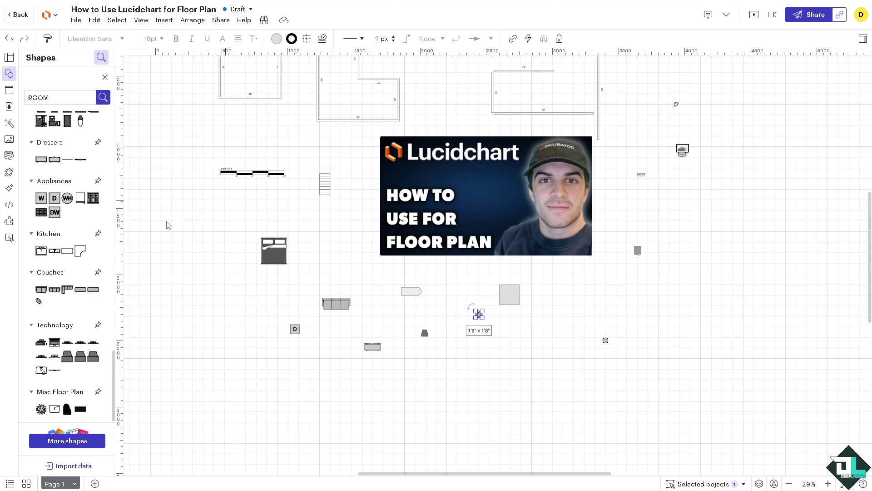
pyautogui.hscroll(3, 226, 183)
pyautogui.scroll(1, 227, 183)
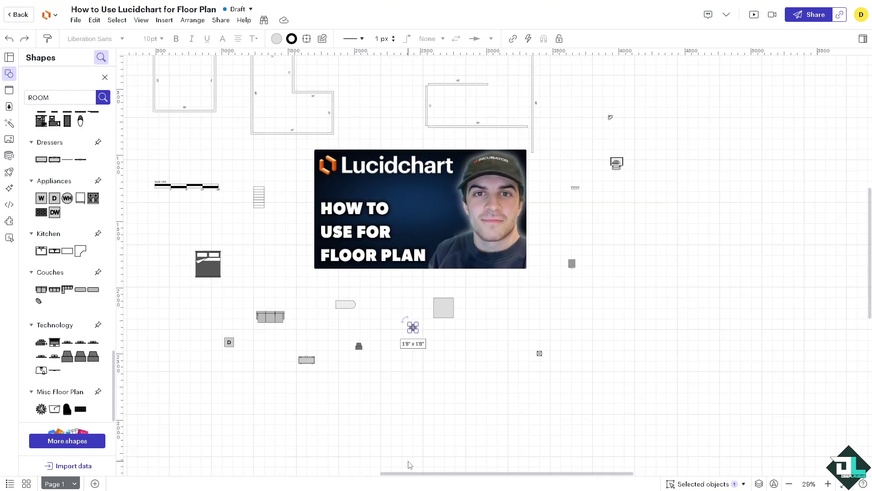
pyautogui.hscroll(-3, 269, 218)
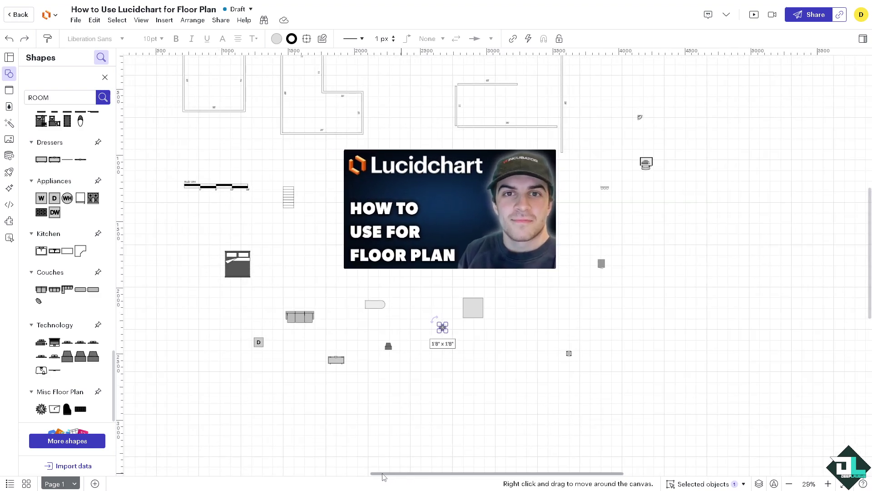
pyautogui.scroll(3, 268, 218)
# Step: Label the left room 'Powder room' and start the MEETING ROOM label in the L-shaped room
pyautogui.click(244, 73)
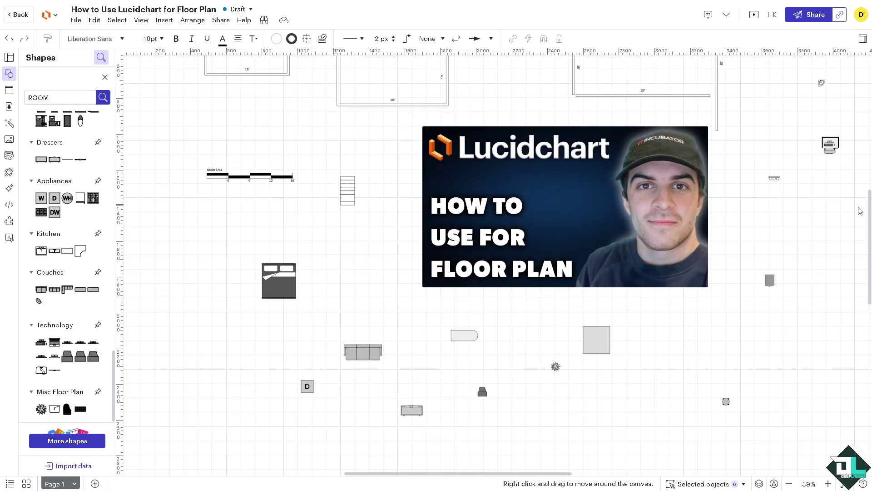
pyautogui.scroll(4, 409, 201)
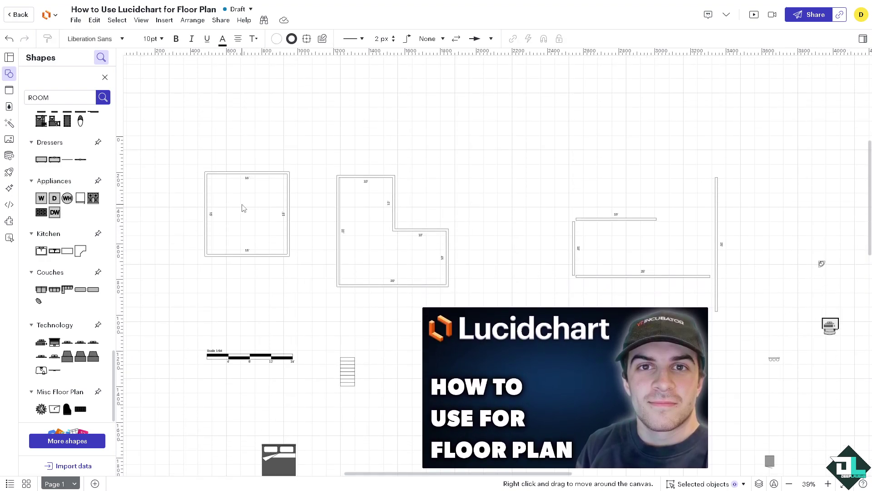
pyautogui.click(241, 204)
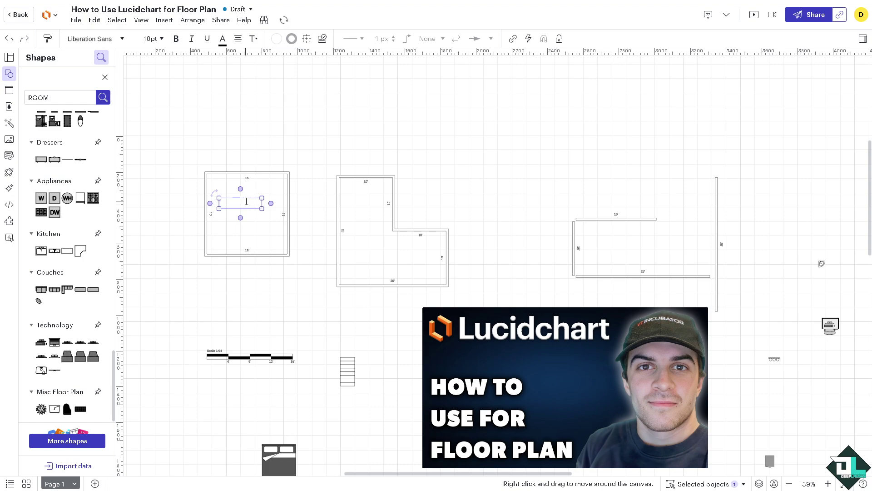
pyautogui.write('B')
pyautogui.write('owd')
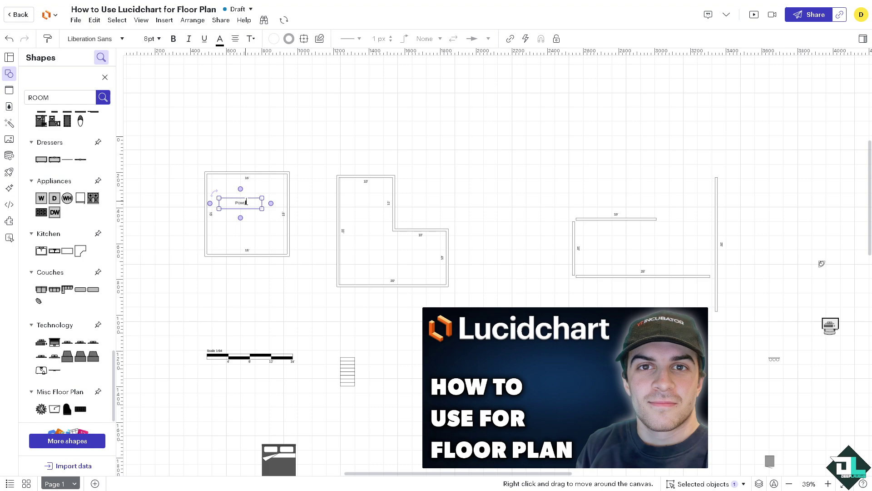
pyautogui.write('er')
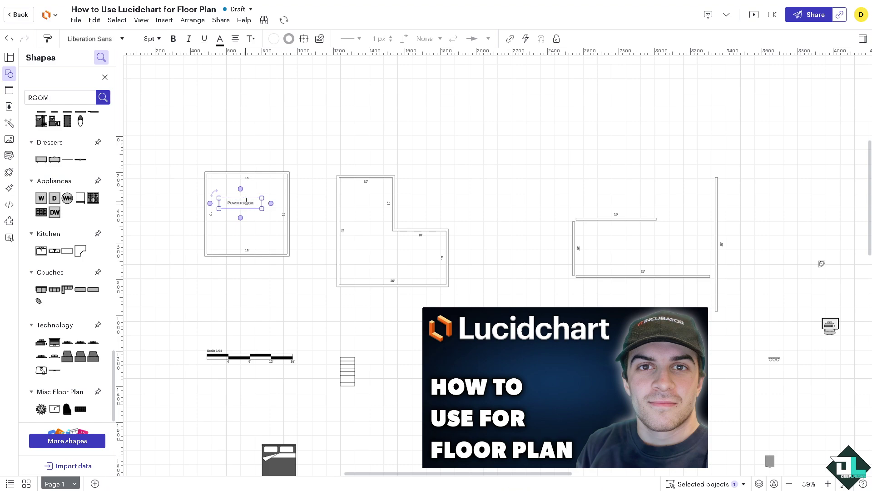
pyautogui.click(355, 242)
pyautogui.doubleClick(359, 236)
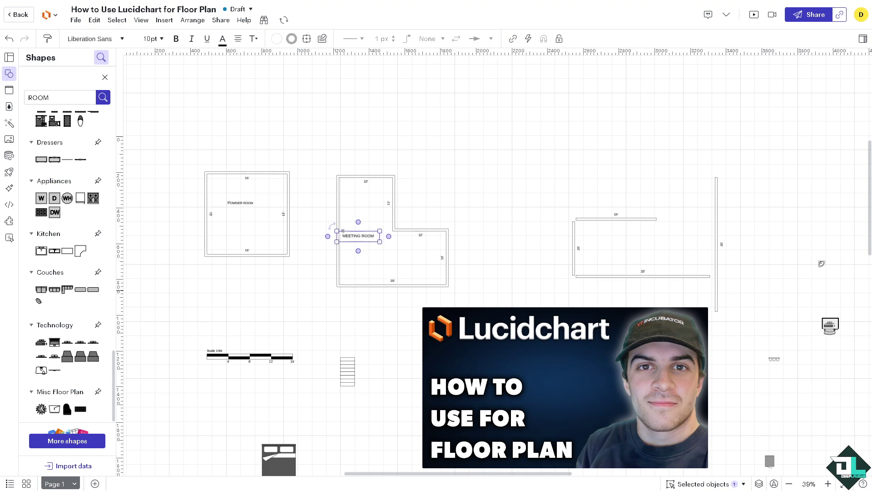
# Step: Set the Background color to Blue in Document settings
pyautogui.rightClick(216, 138)
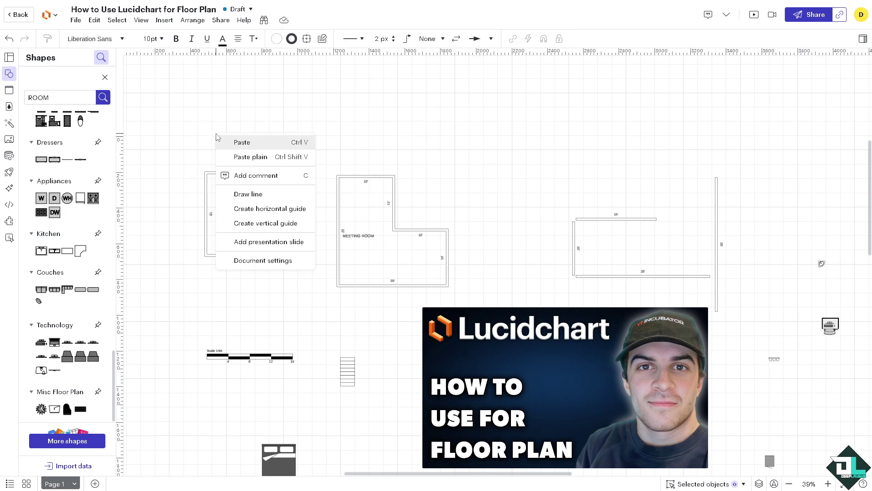
pyautogui.click(259, 259)
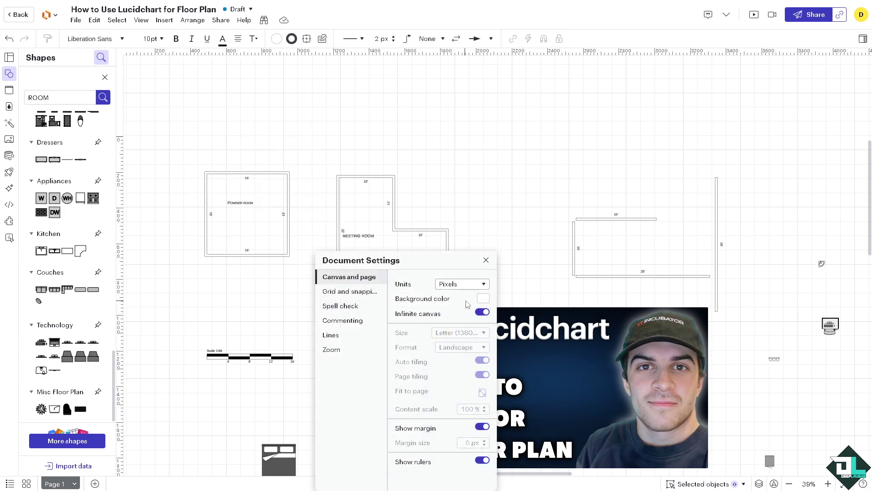
pyautogui.click(484, 301)
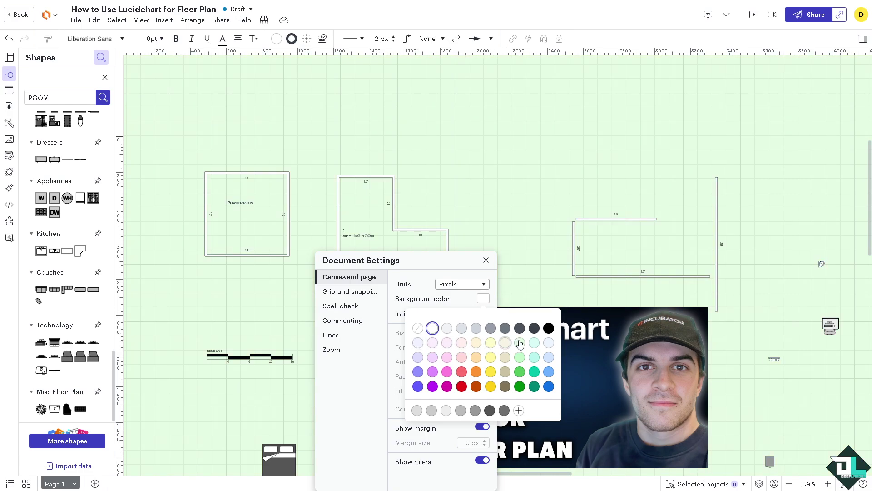
pyautogui.scroll(-5, 547, 347)
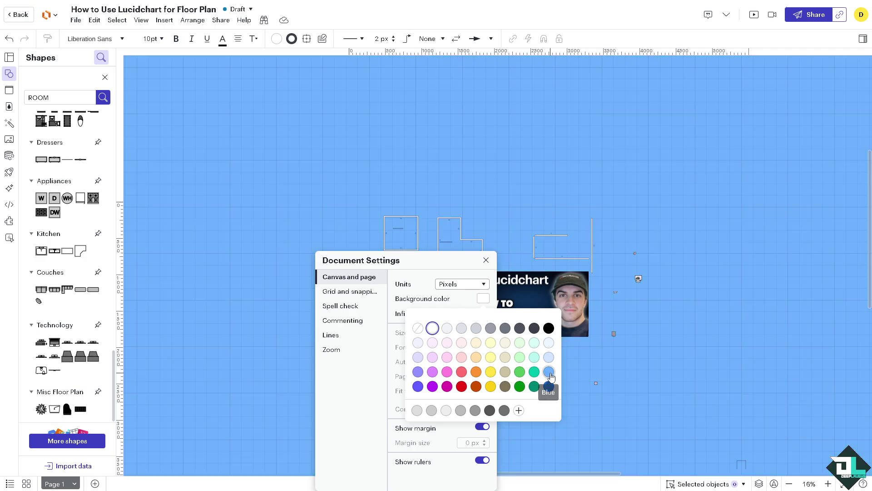
pyautogui.click(549, 371)
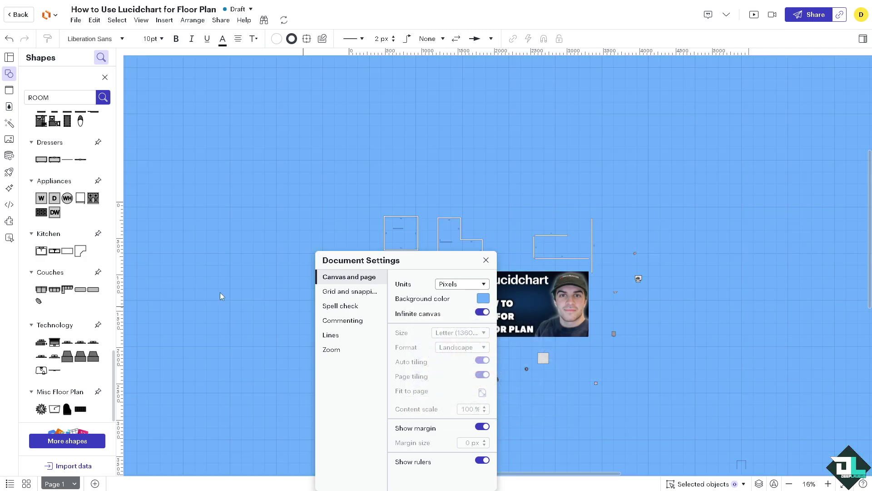
pyautogui.click(486, 260)
pyautogui.scroll(-1, 445, 263)
pyautogui.scroll(3, 445, 263)
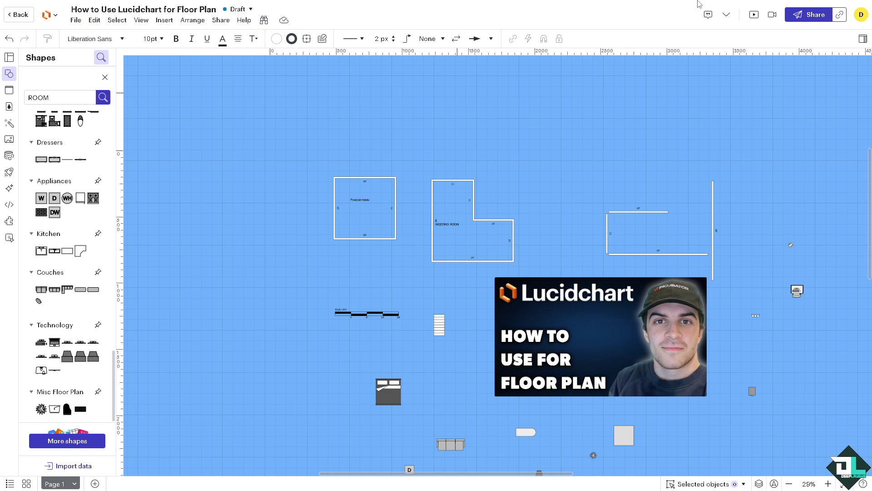
# Step: Switch the shareable link on with Edit and share access
pyautogui.click(816, 16)
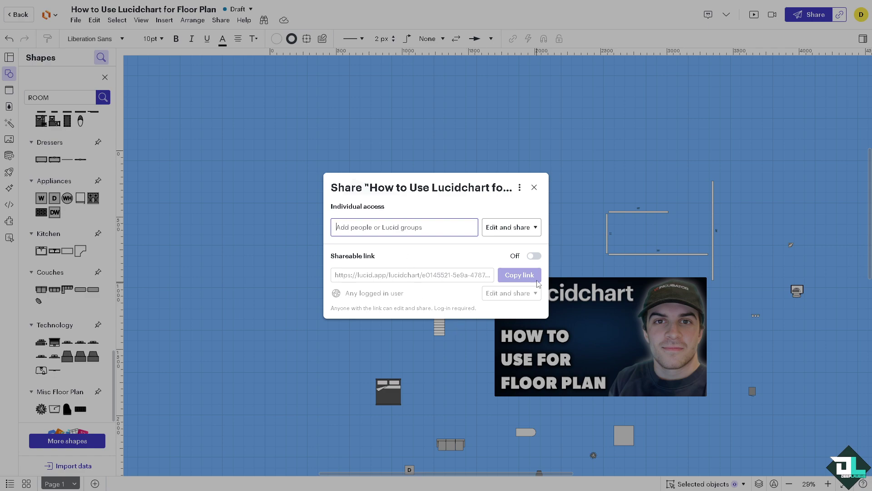
pyautogui.click(534, 255)
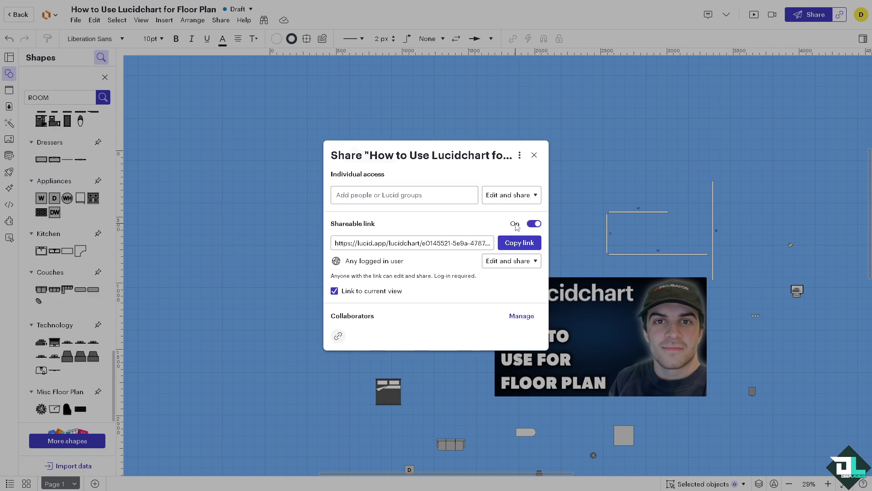
pyautogui.click(524, 264)
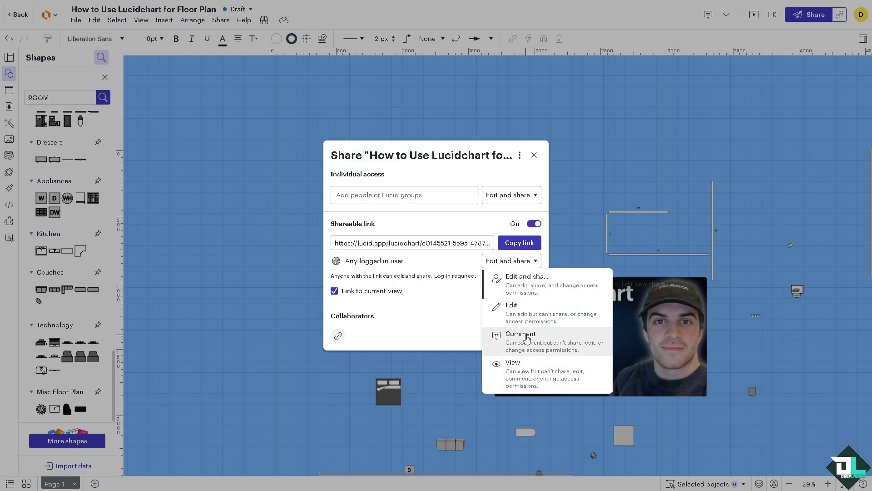
pyautogui.click(429, 325)
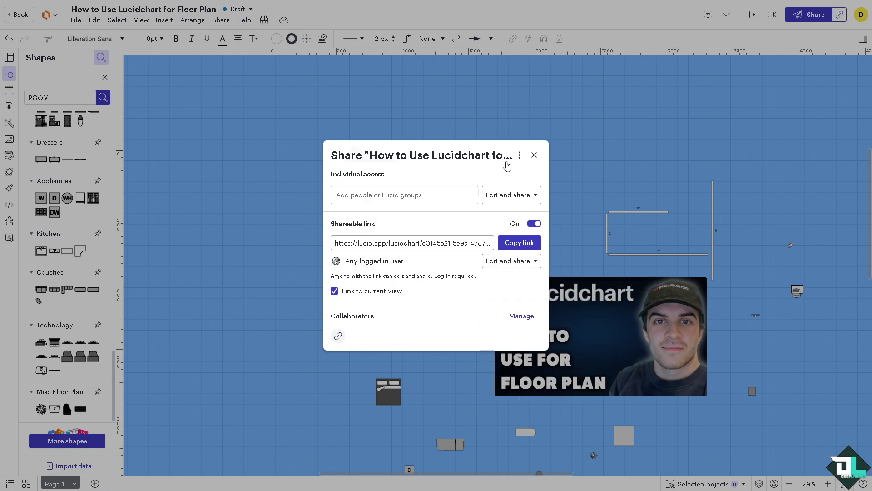
pyautogui.click(534, 155)
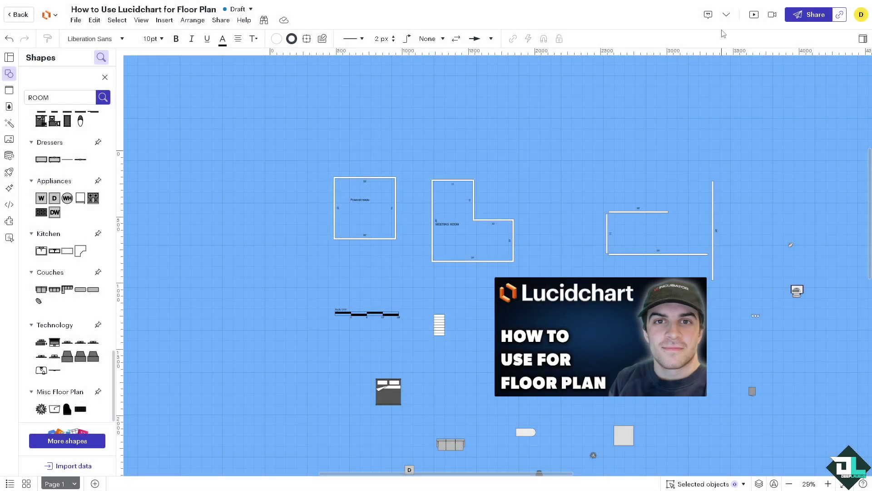
# Step: Add slide 1 and fit its frame over the title image
pyautogui.click(772, 14)
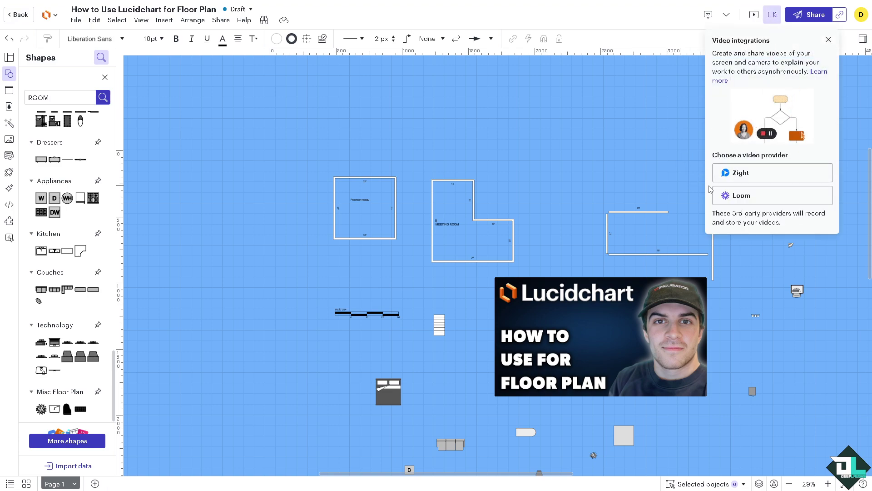
pyautogui.click(754, 14)
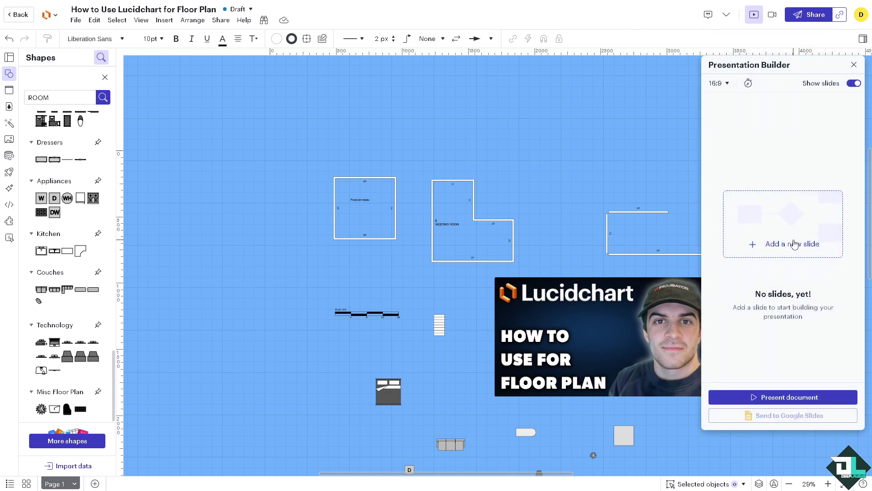
pyautogui.click(794, 245)
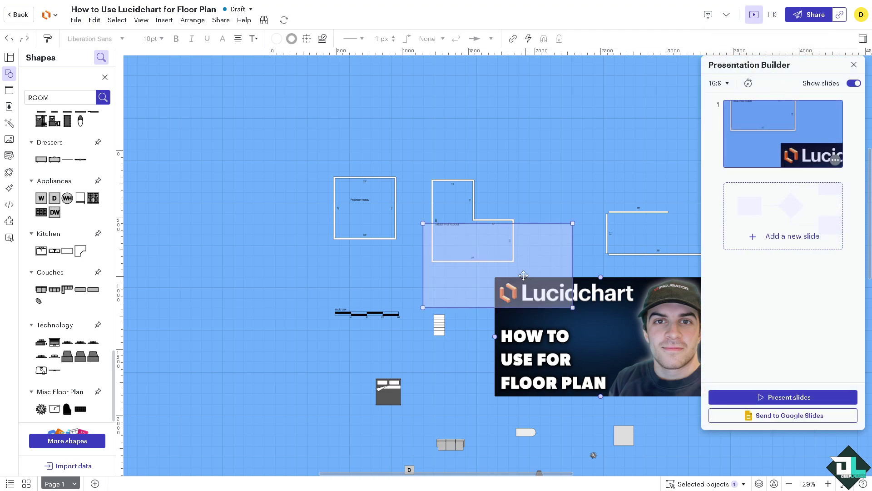
pyautogui.moveTo(523, 275); pyautogui.dragTo(595, 325)
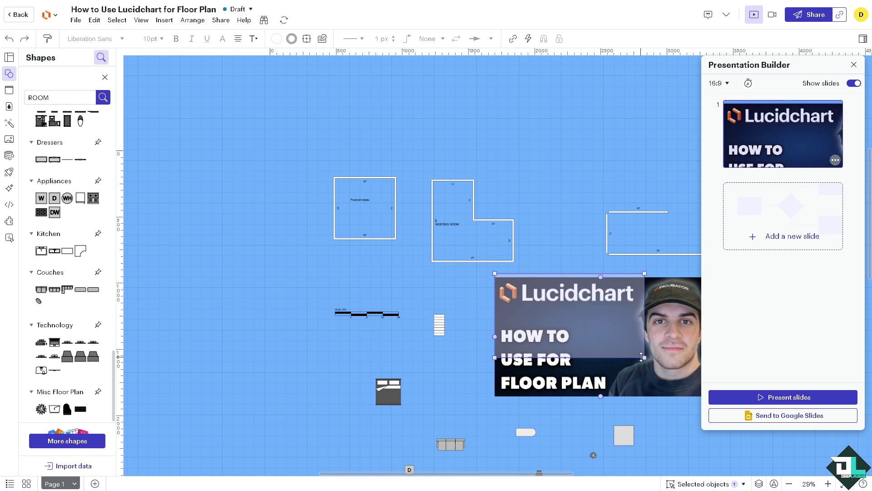
pyautogui.moveTo(641, 357); pyautogui.dragTo(716, 400)
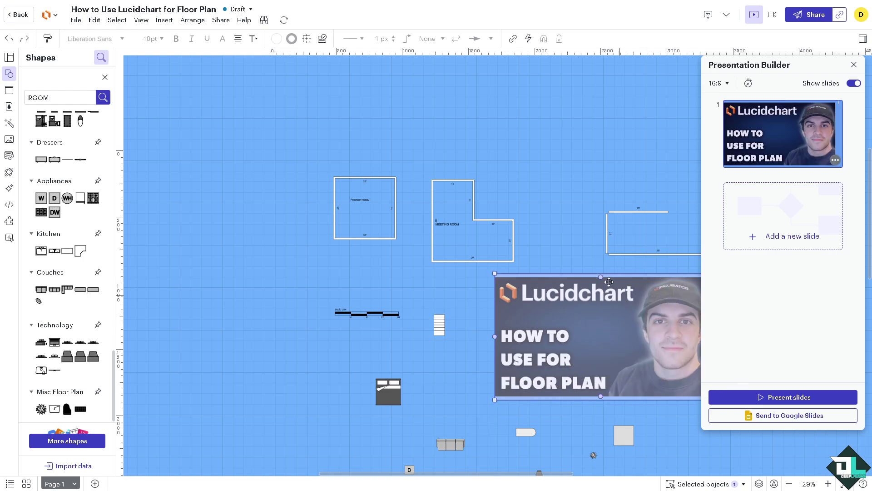
# Step: Add slide 2 over the labelled rooms and present the slides
pyautogui.click(792, 219)
pyautogui.moveTo(483, 290); pyautogui.dragTo(302, 203)
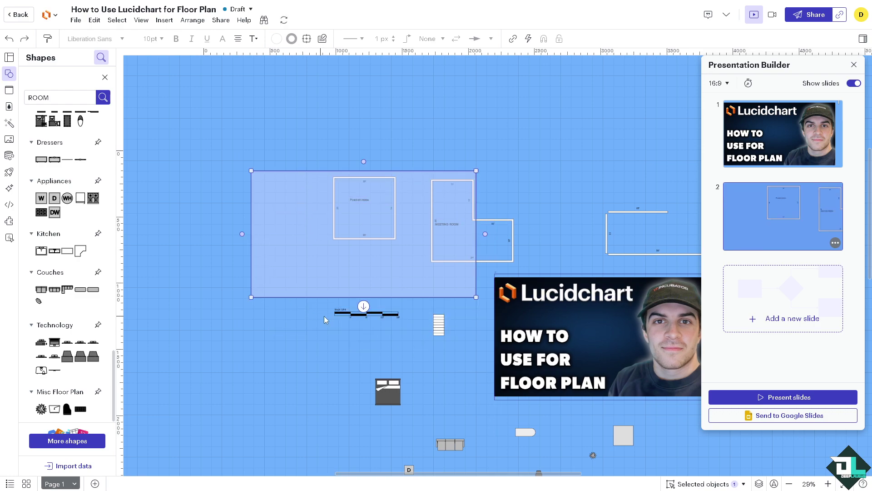
pyautogui.click(783, 397)
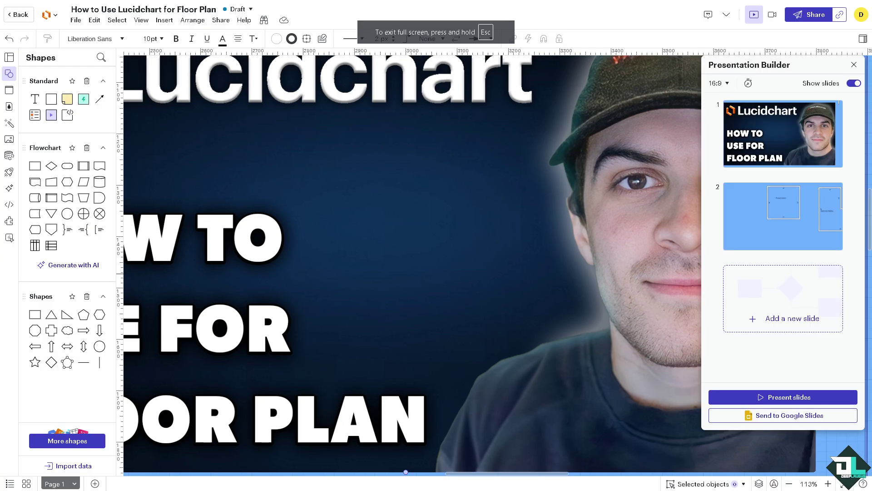
# Step: Open the PNG Download page through File > Export > PNG
pyautogui.click(75, 20)
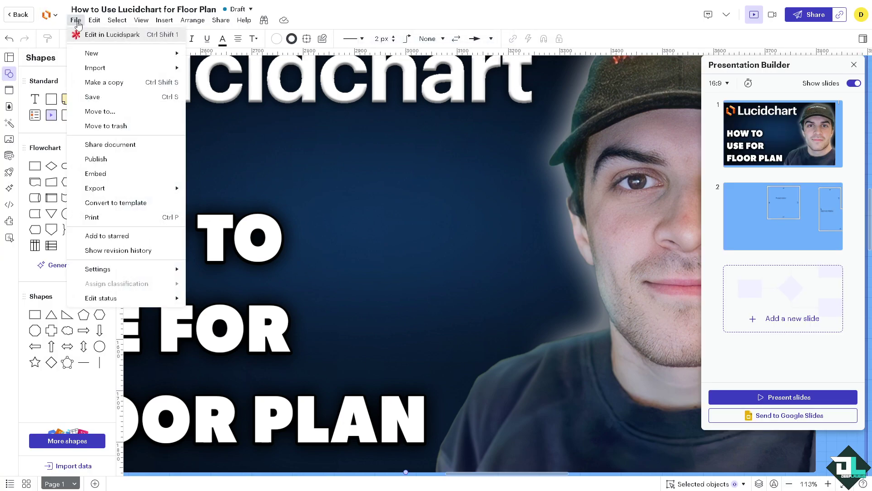
pyautogui.moveTo(146, 190)
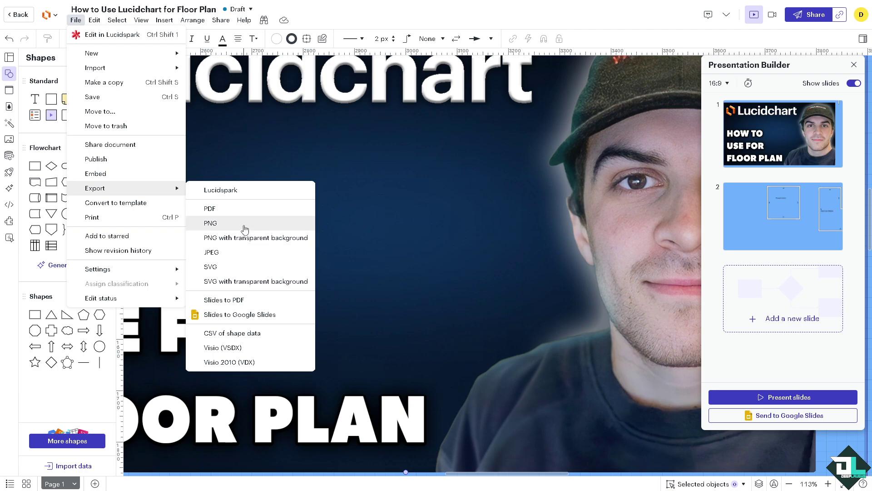
pyautogui.click(211, 223)
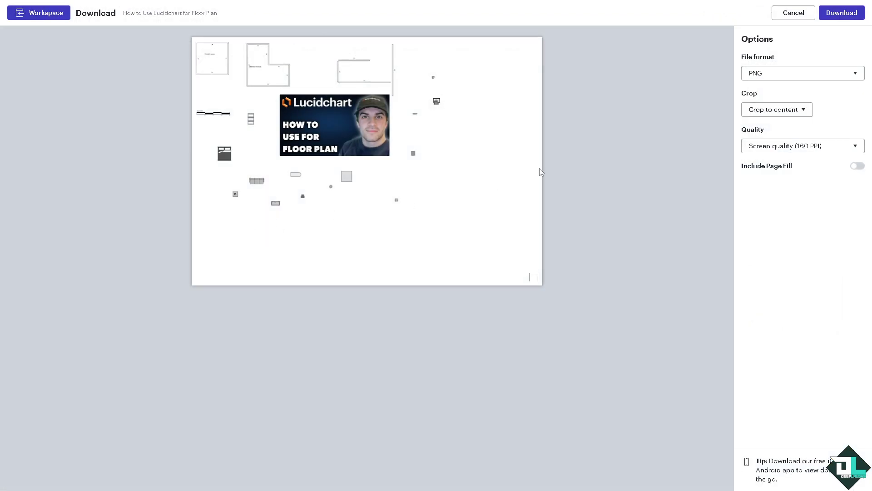
# Step: Keep PNG as the file format and switch on Include Page Fill
pyautogui.click(813, 77)
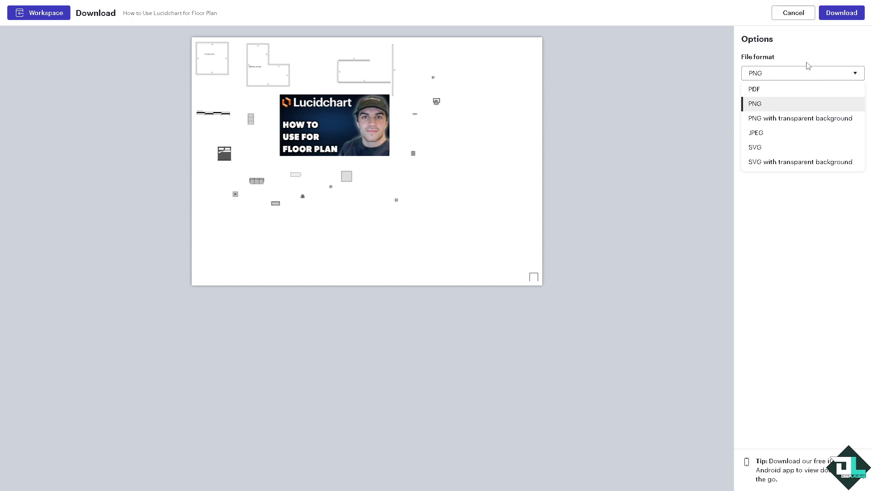
pyautogui.click(635, 160)
pyautogui.click(860, 167)
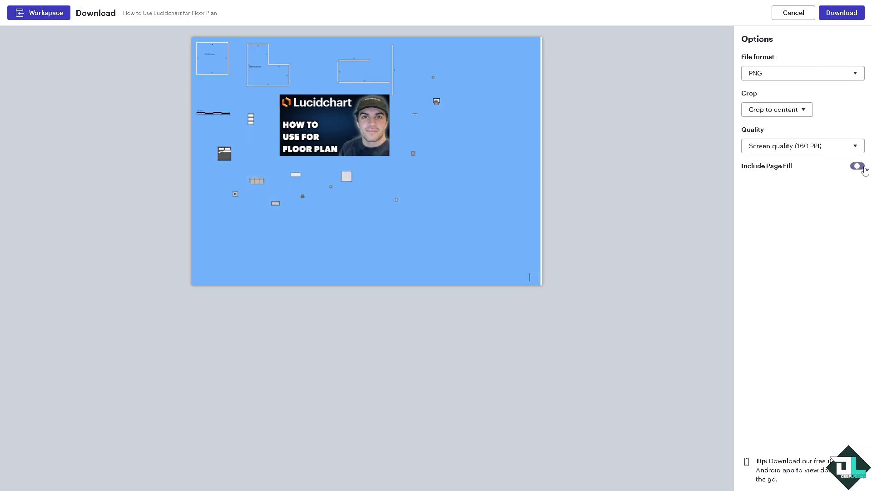